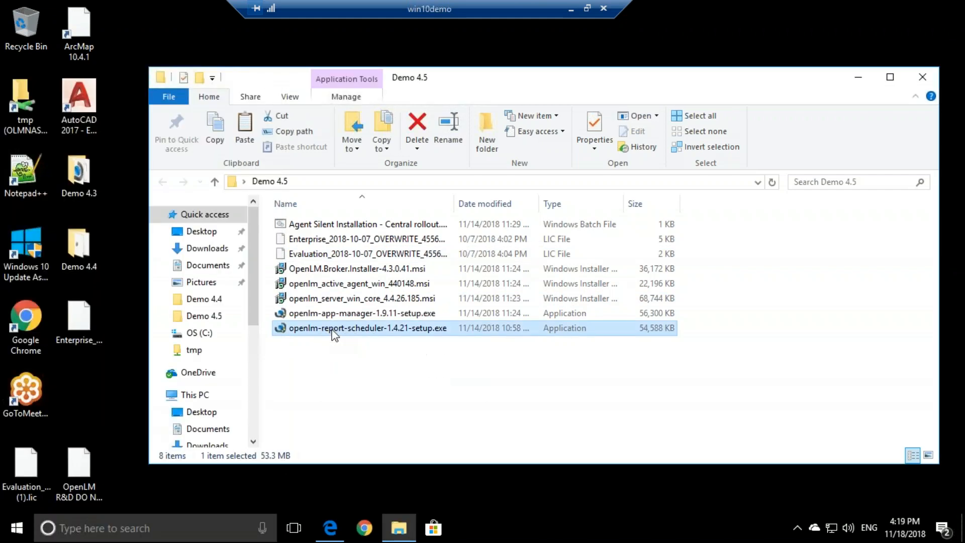
Step: Launch the OpenLM Report Scheduler installer, allow it to run, and accept the licence agreement
{"action": "double_click", "coordinate": [333, 329]}
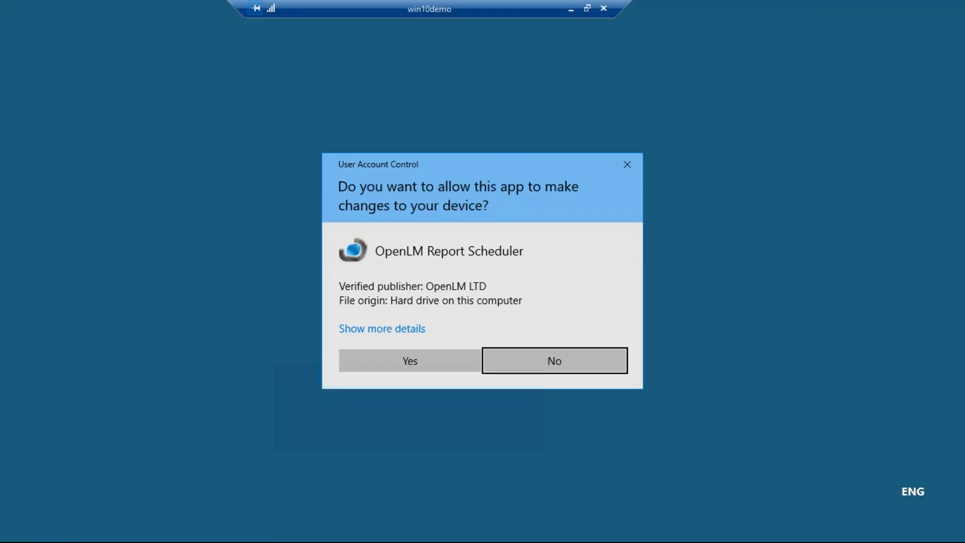
{"action": "left_click", "coordinate": [393, 357]}
{"action": "left_click", "coordinate": [541, 378]}
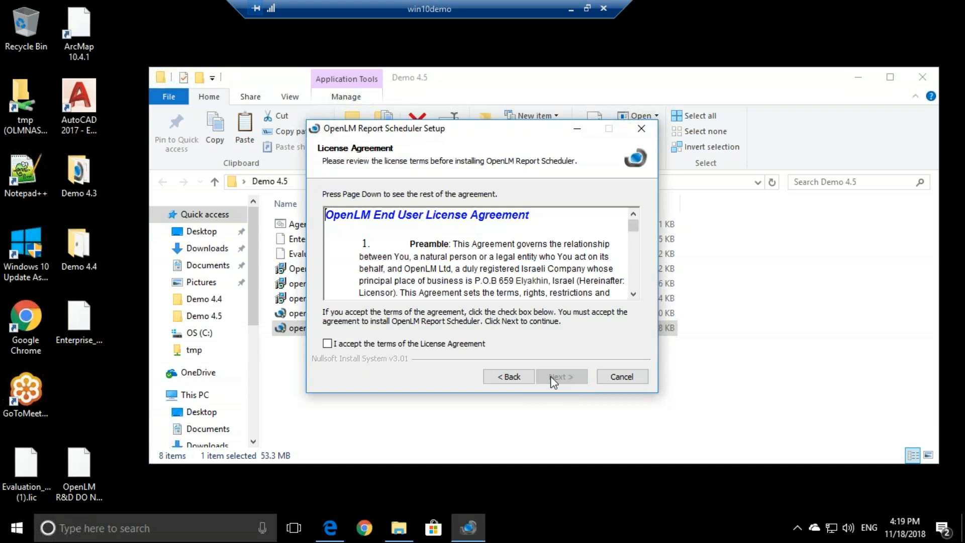
{"action": "left_click", "coordinate": [469, 346]}
{"action": "left_click", "coordinate": [560, 378]}
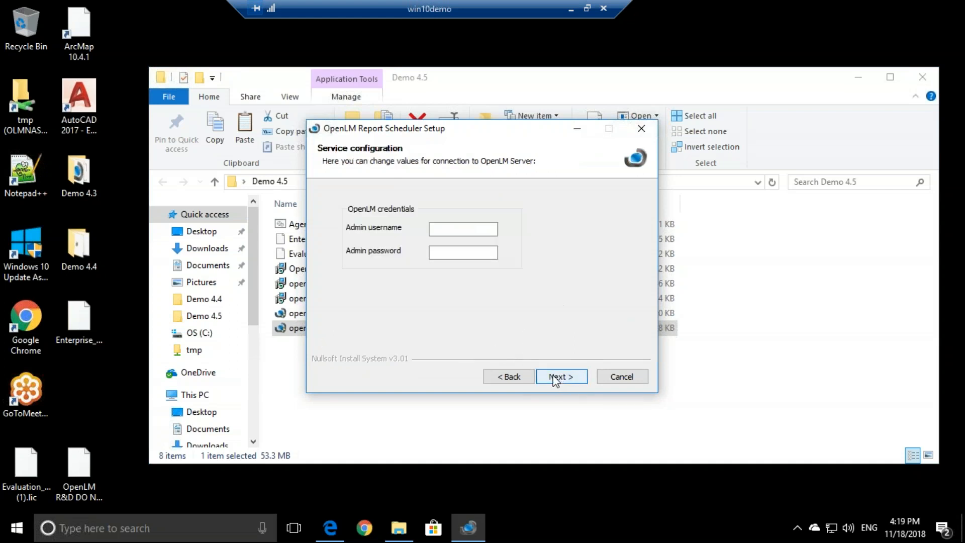
Step: Leave the OpenLM admin credentials blank and keep the default install folder
{"action": "left_click", "coordinate": [444, 229]}
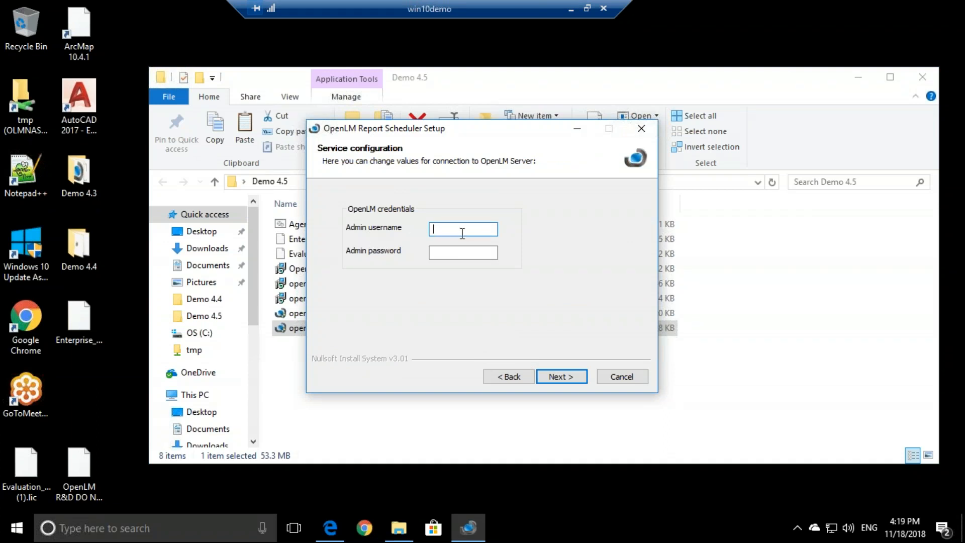
{"action": "left_click", "coordinate": [448, 253]}
{"action": "left_click", "coordinate": [446, 229]}
{"action": "left_click", "coordinate": [447, 253]}
{"action": "left_click", "coordinate": [457, 228]}
{"action": "left_click", "coordinate": [437, 252]}
{"action": "left_click", "coordinate": [444, 230]}
{"action": "left_click", "coordinate": [555, 380]}
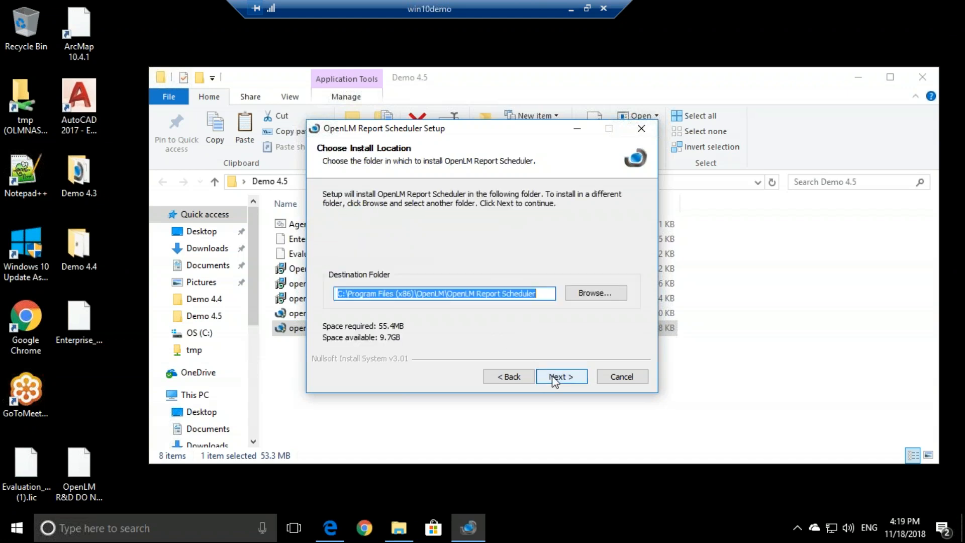
{"action": "left_click", "coordinate": [555, 379]}
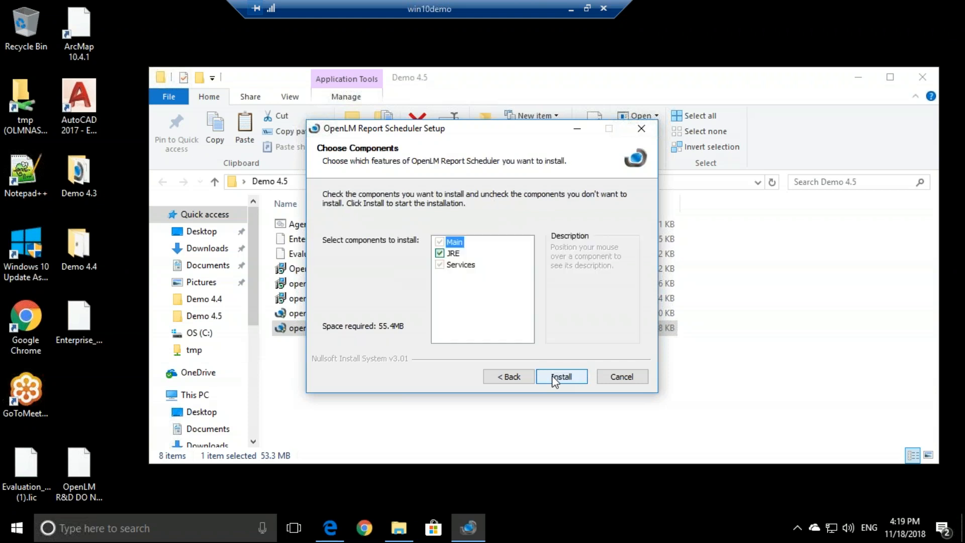
Step: Install the default Main, JRE and Services components, then finish and close the installer
{"action": "left_click", "coordinate": [552, 376]}
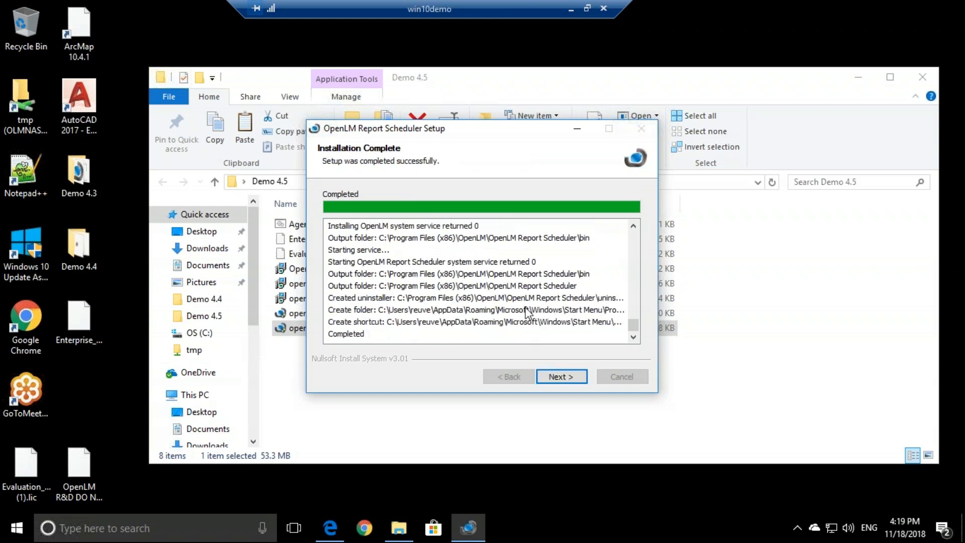
{"action": "left_click", "coordinate": [572, 382]}
{"action": "left_click", "coordinate": [570, 381]}
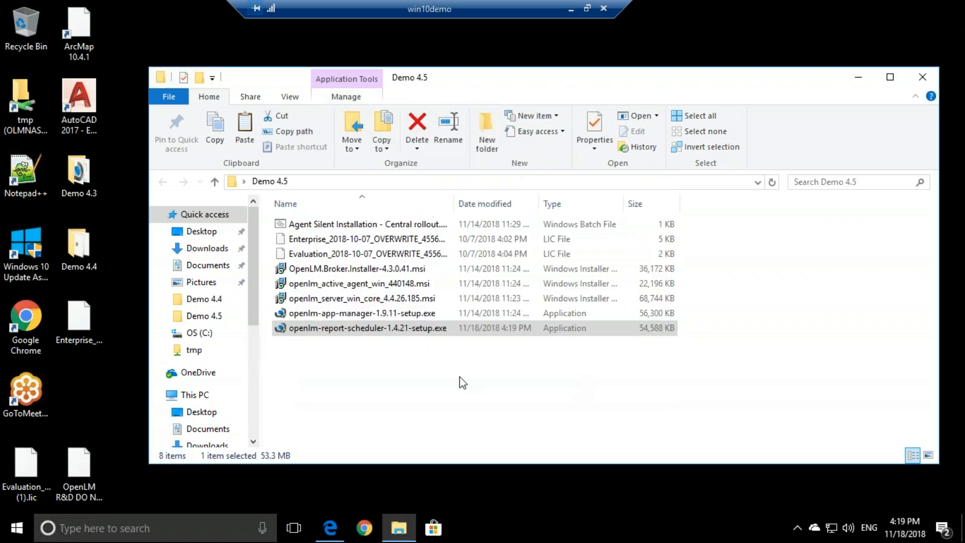
Step: Browse to C:\Program Files (x86)\OpenLM\OpenLM Report Scheduler and select report_scheduler.properties
{"action": "left_click", "coordinate": [199, 333]}
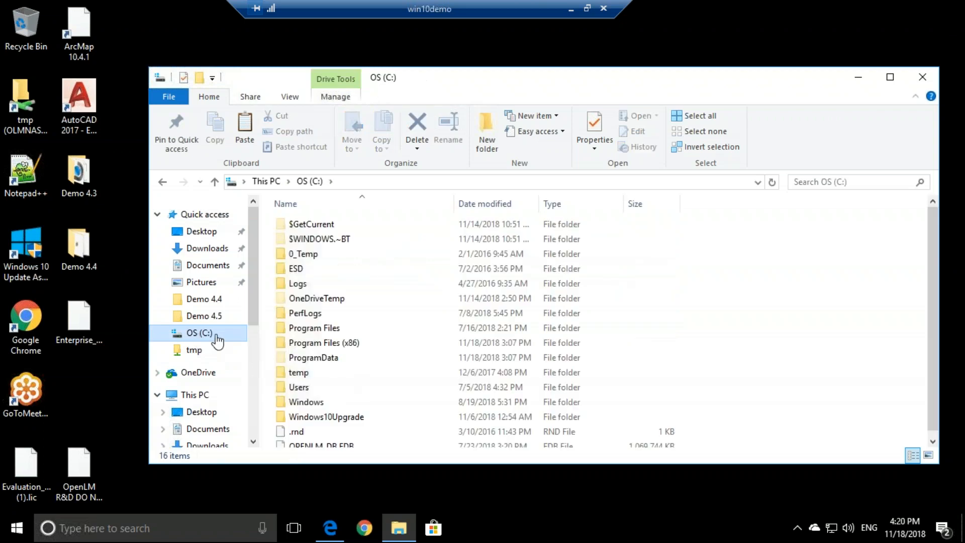
{"action": "double_click", "coordinate": [342, 343]}
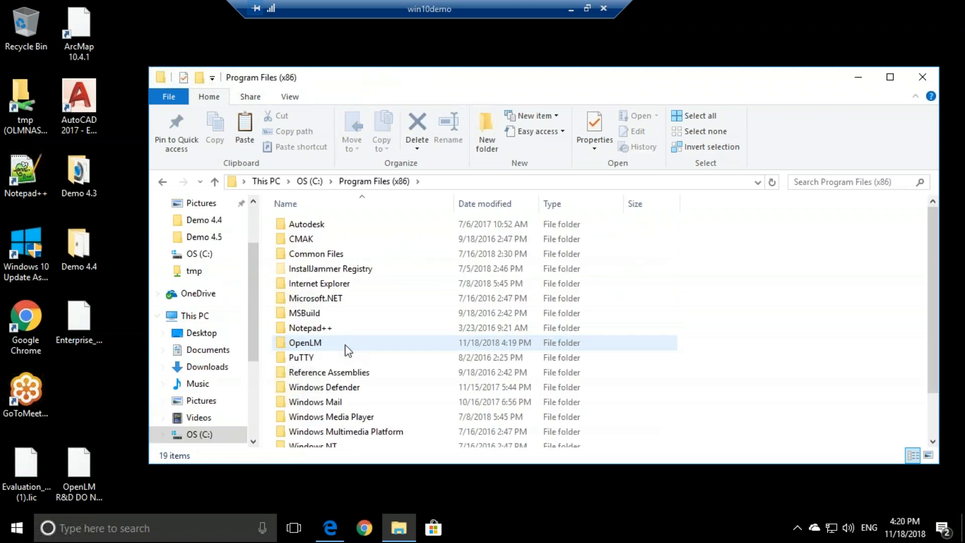
{"action": "double_click", "coordinate": [324, 347]}
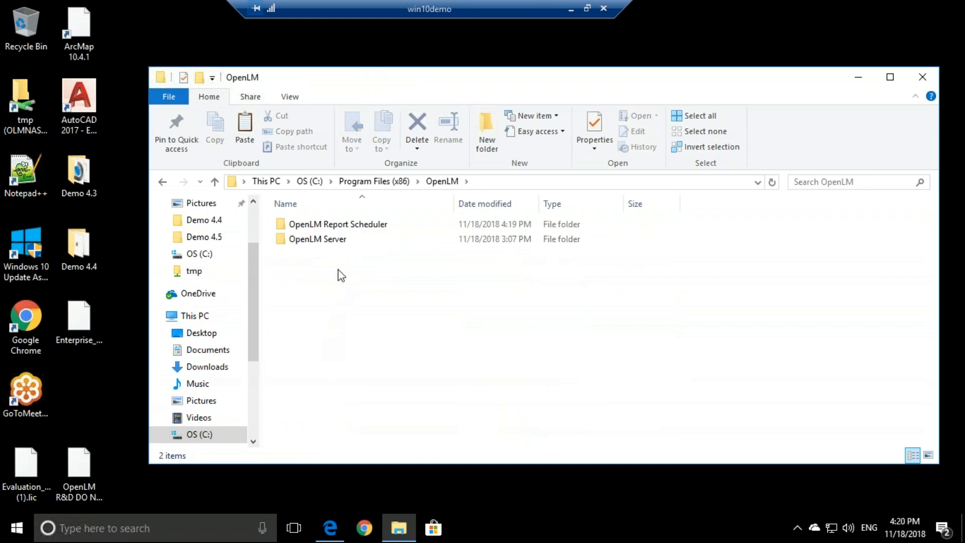
{"action": "left_click", "coordinate": [350, 226]}
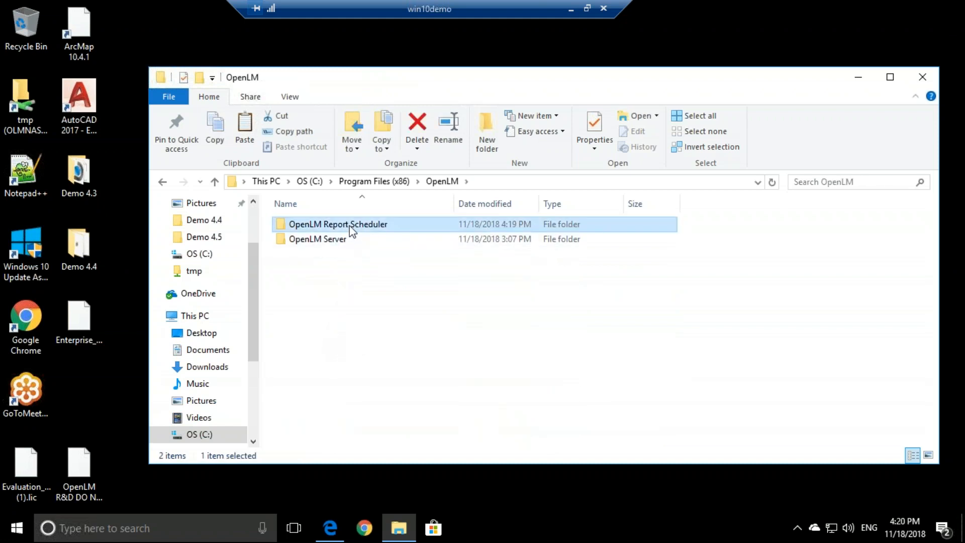
{"action": "double_click", "coordinate": [397, 231]}
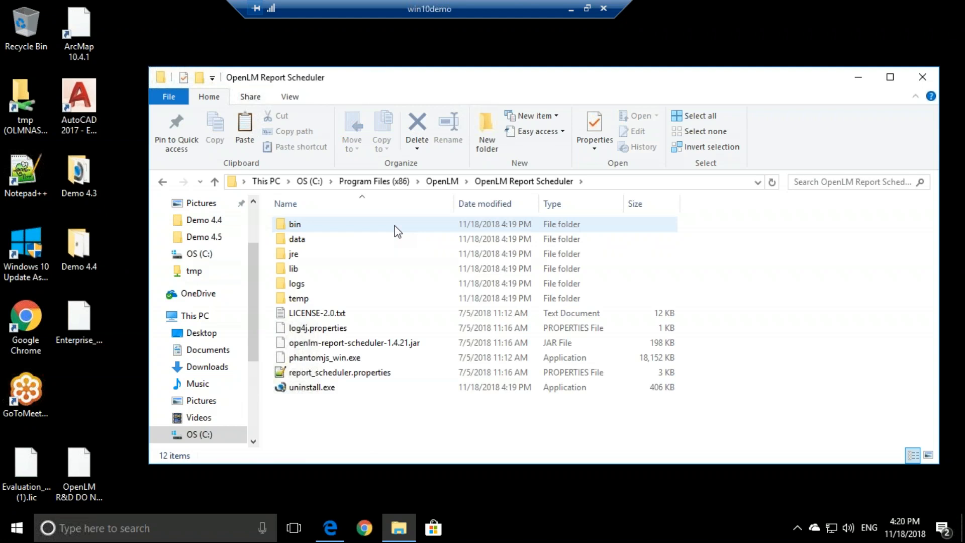
{"action": "left_click", "coordinate": [346, 374]}
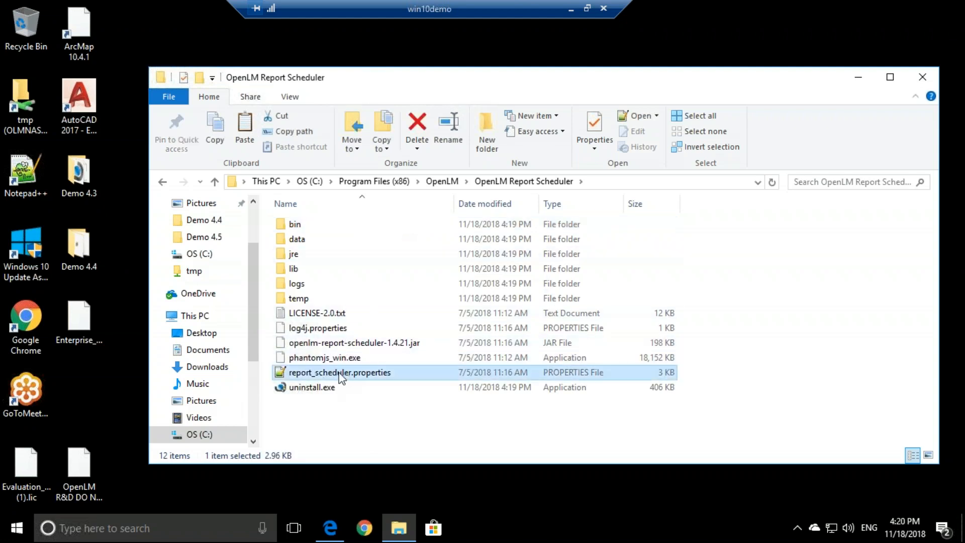
Step: Open report_scheduler.properties in Notepad++ and review the SMTP host, credentials, sender and recipients lines
{"action": "double_click", "coordinate": [402, 374]}
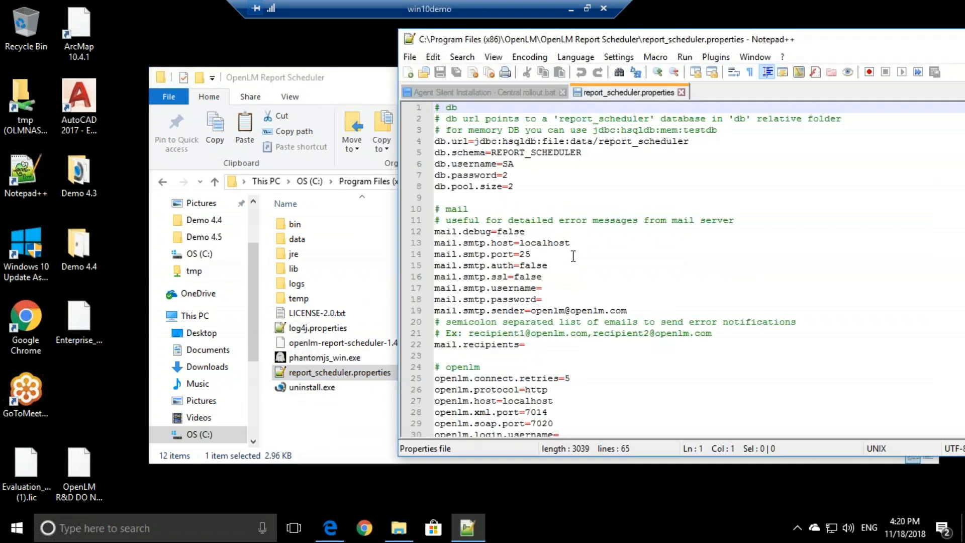
{"action": "scroll", "coordinate": [571, 246], "scroll_direction": "down", "scroll_amount": 2}
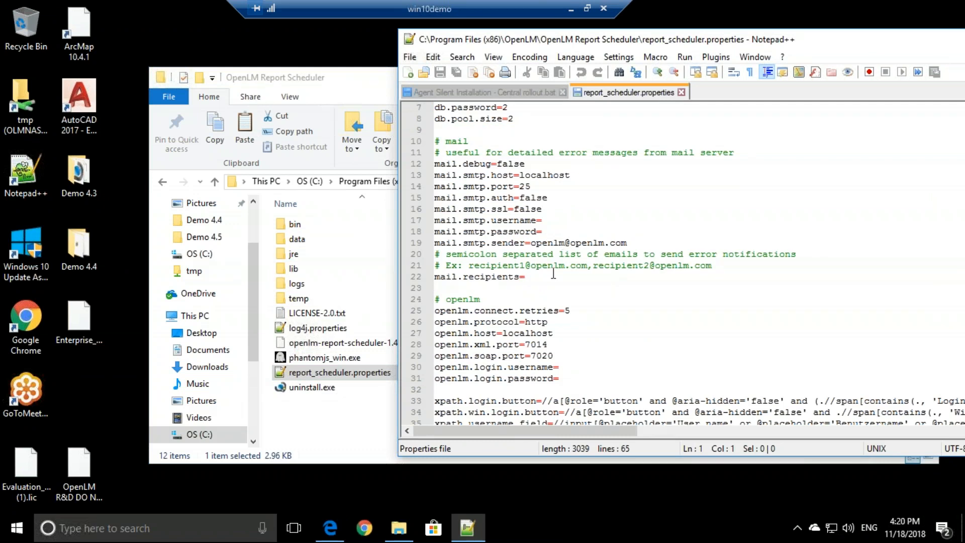
{"action": "scroll", "coordinate": [554, 274], "scroll_direction": "up", "scroll_amount": 2}
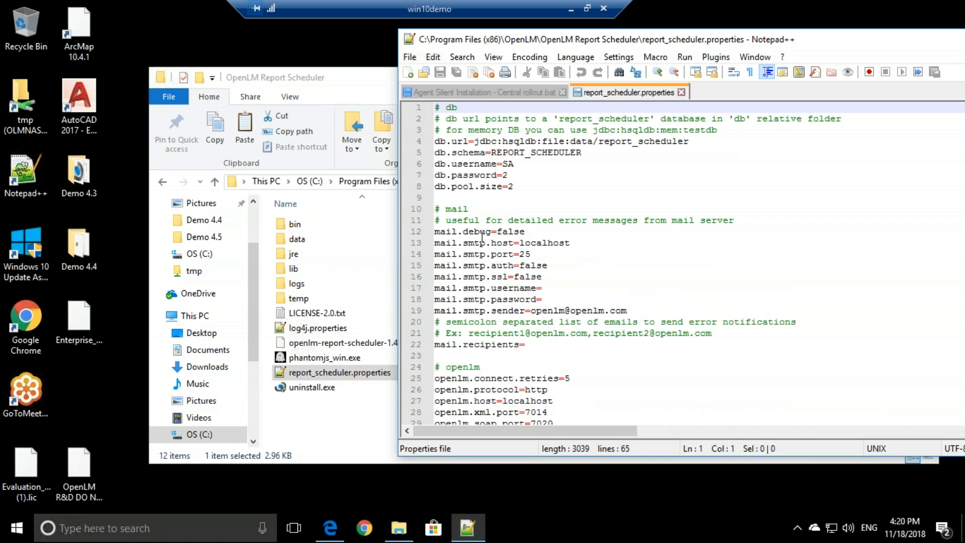
{"action": "double_click", "coordinate": [538, 243]}
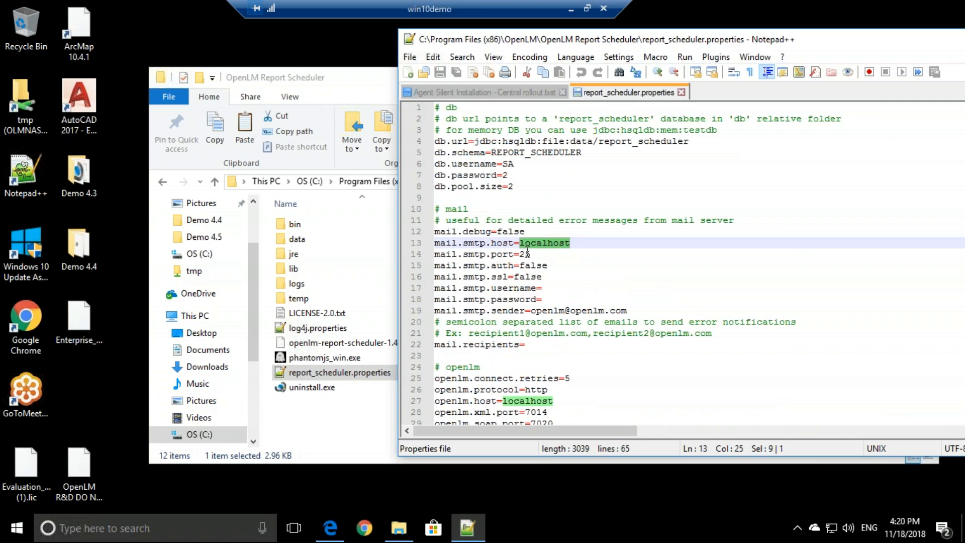
{"action": "left_click", "coordinate": [548, 288]}
{"action": "left_click", "coordinate": [552, 299]}
{"action": "left_click_drag", "start_coordinate": [532, 310], "coordinate": [651, 310]}
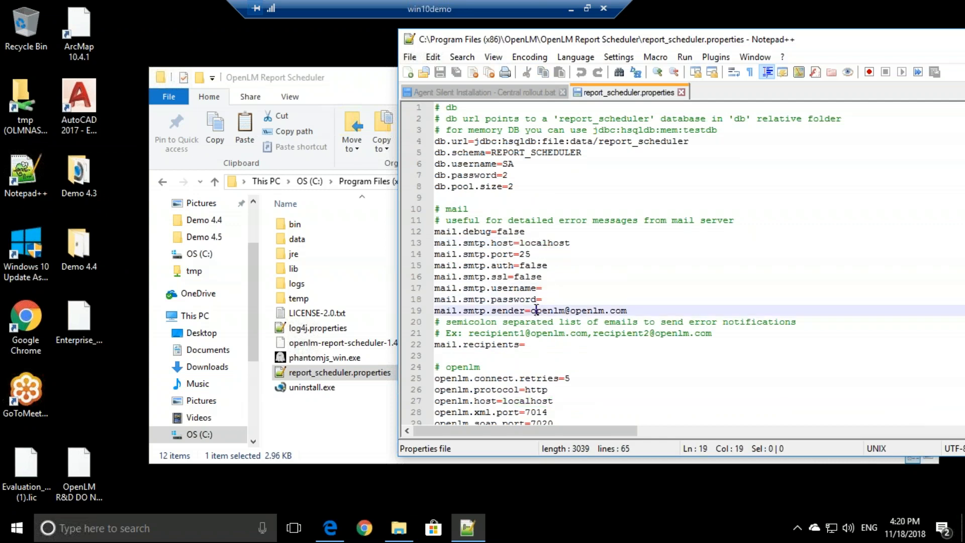
{"action": "left_click", "coordinate": [612, 310]}
{"action": "left_click", "coordinate": [537, 343]}
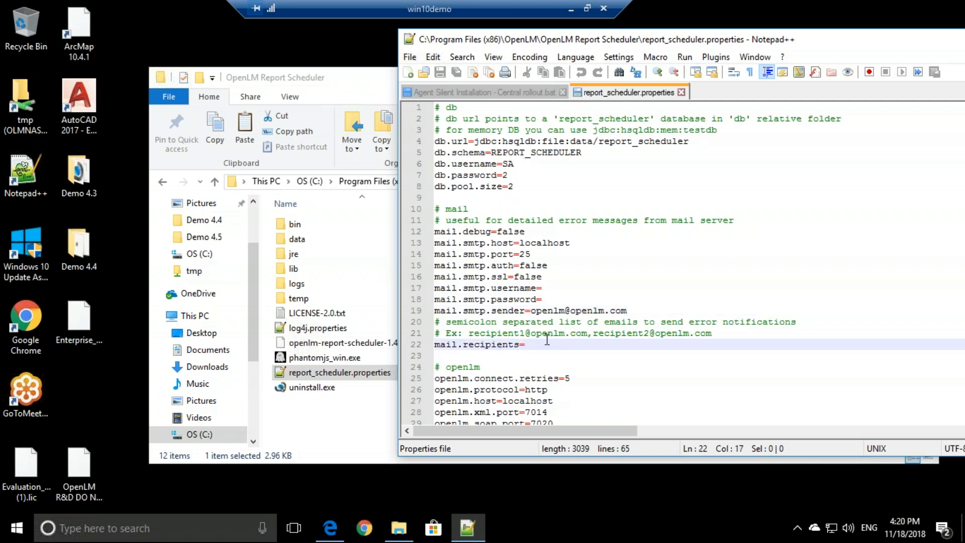
{"action": "scroll", "coordinate": [547, 333], "scroll_direction": "down", "scroll_amount": 3}
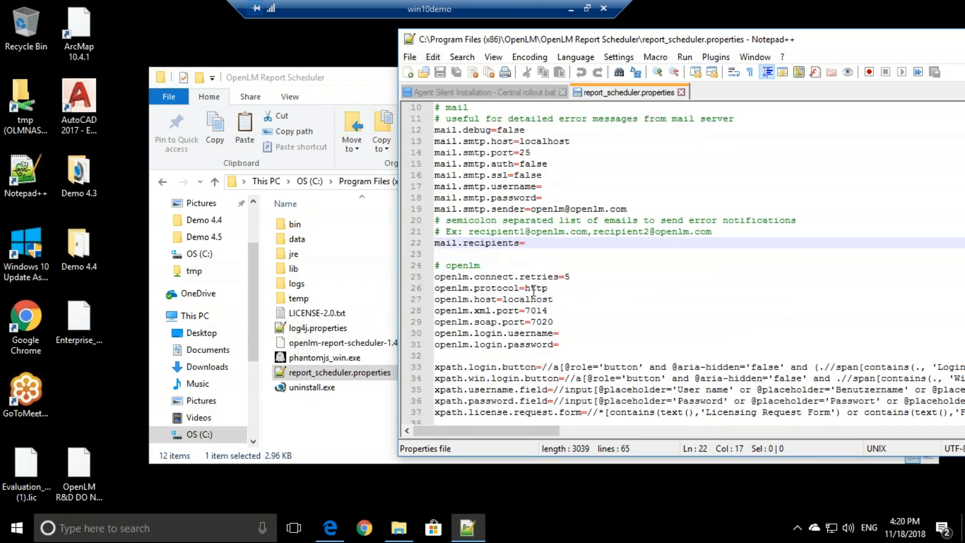
Step: Review the OpenLM host localhost and openlm.login username/password lines, then scroll to the file's end
{"action": "double_click", "coordinate": [524, 301]}
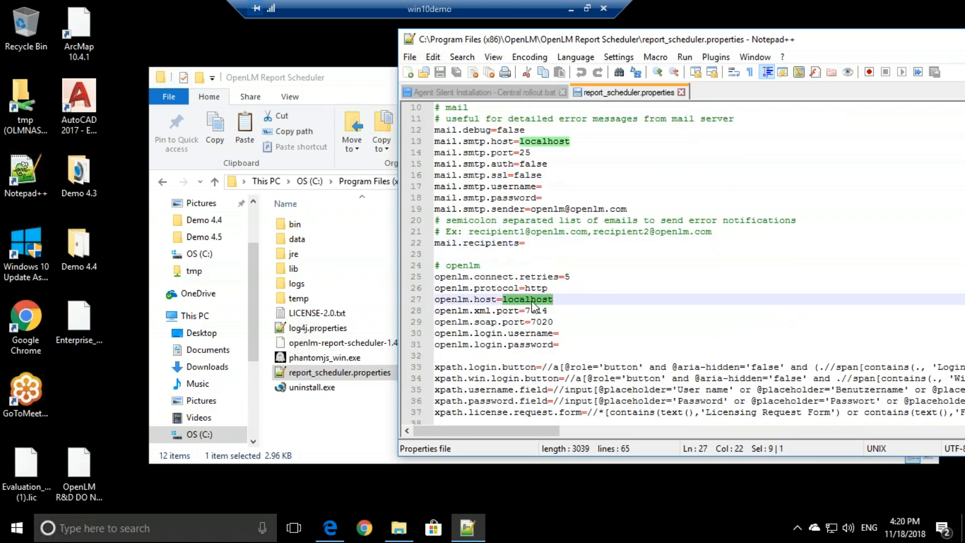
{"action": "left_click", "coordinate": [457, 303]}
{"action": "double_click", "coordinate": [529, 300]}
{"action": "left_click", "coordinate": [583, 332]}
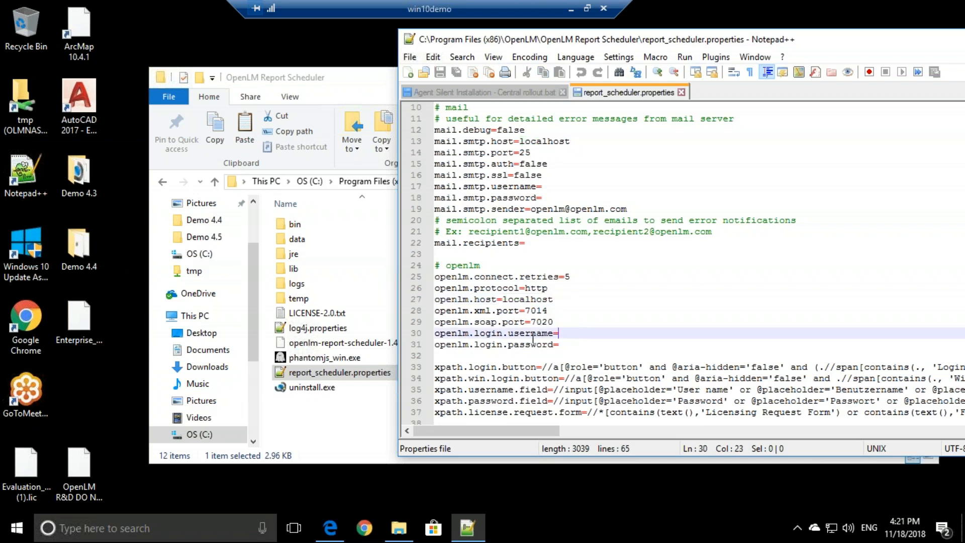
{"action": "double_click", "coordinate": [498, 334]}
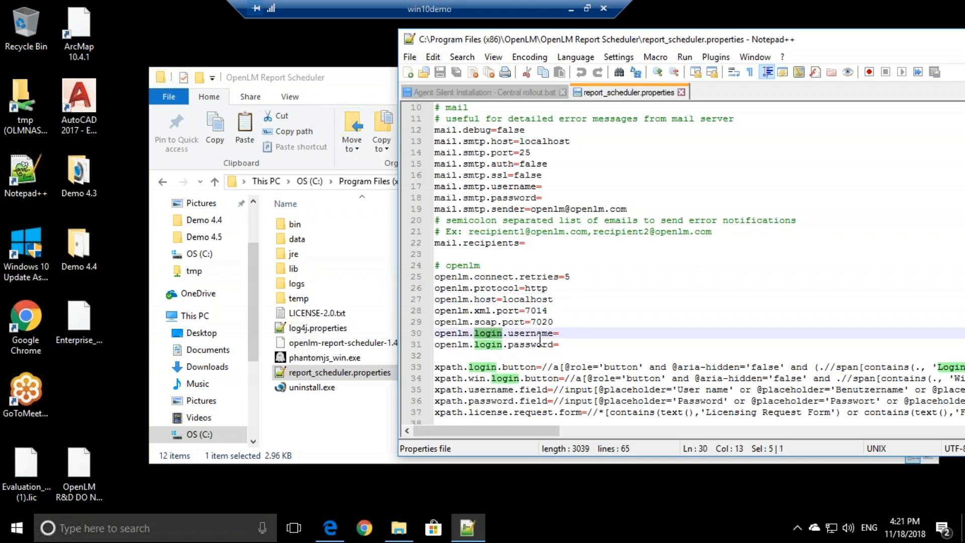
{"action": "double_click", "coordinate": [495, 343]}
{"action": "left_click", "coordinate": [571, 333]}
{"action": "left_click", "coordinate": [572, 340]}
{"action": "left_click", "coordinate": [570, 333]}
{"action": "left_click", "coordinate": [570, 344]}
{"action": "scroll", "coordinate": [569, 334], "scroll_direction": "down", "scroll_amount": 4}
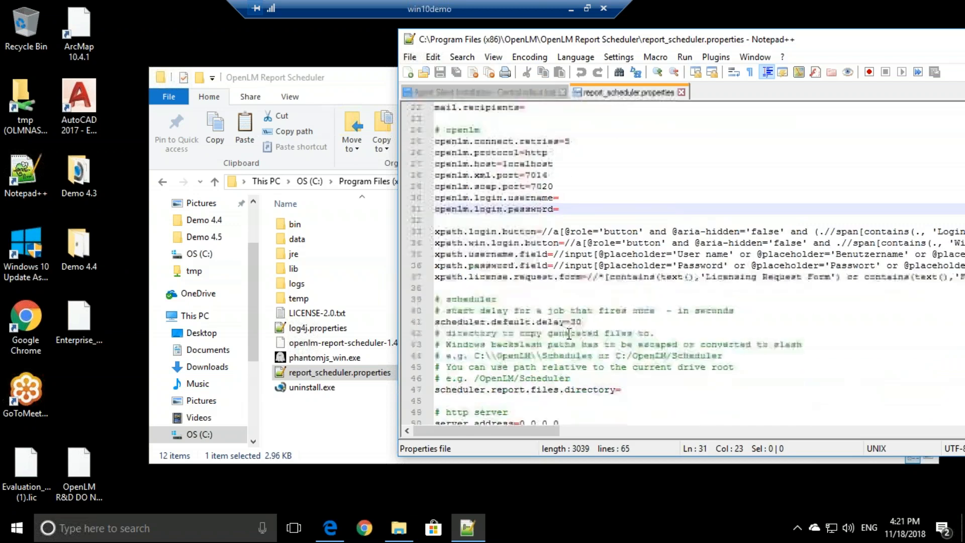
{"action": "scroll", "coordinate": [569, 333], "scroll_direction": "down", "scroll_amount": 4}
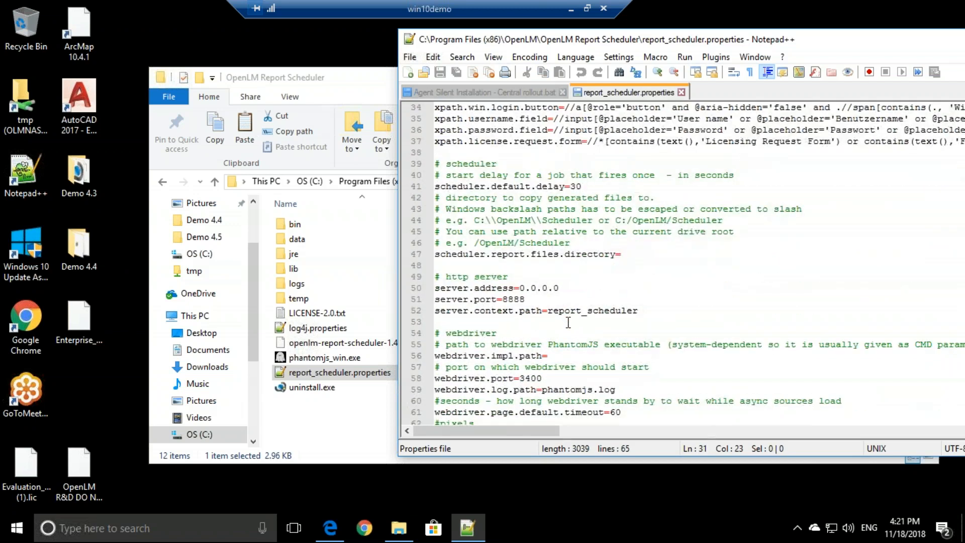
{"action": "scroll", "coordinate": [568, 323], "scroll_direction": "down", "scroll_amount": 2}
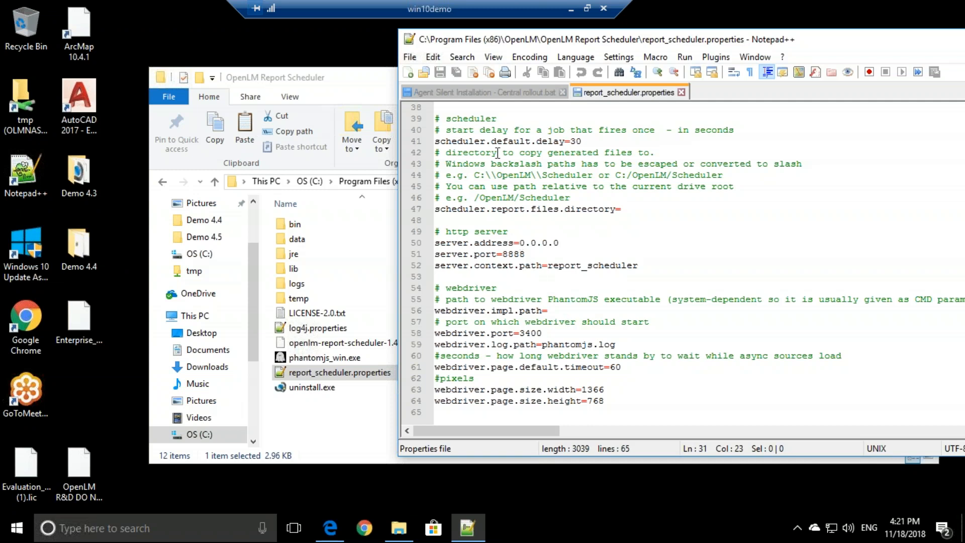
{"action": "left_click_drag", "start_coordinate": [436, 41], "coordinate": [343, 49]}
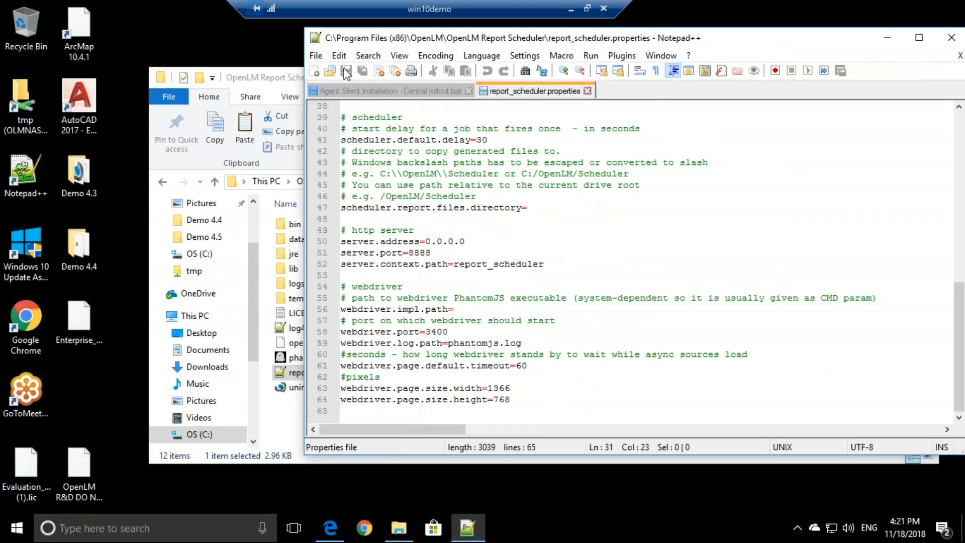
Step: Find and open the Windows Services app by searching 'service'
{"action": "left_click", "coordinate": [265, 518]}
{"action": "type", "text": "service"}
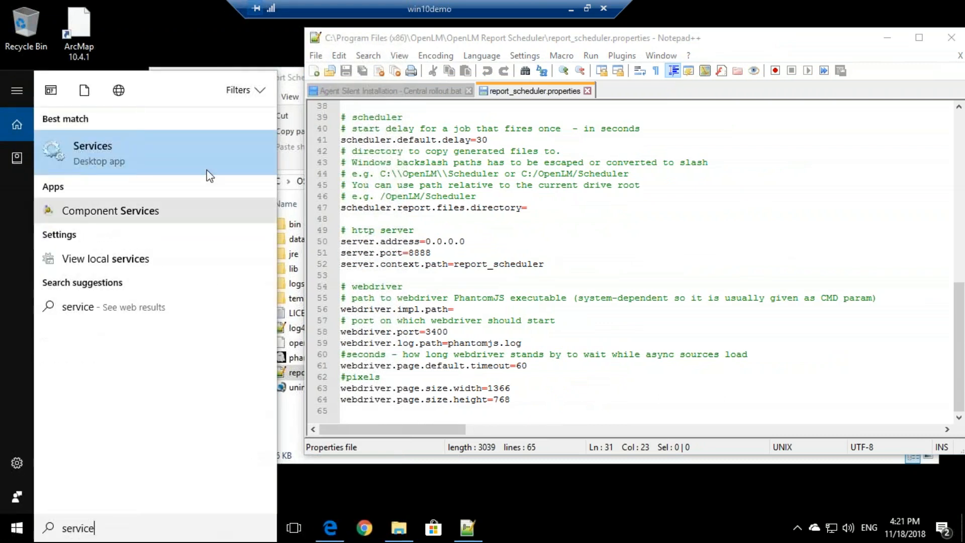
{"action": "left_click", "coordinate": [164, 143]}
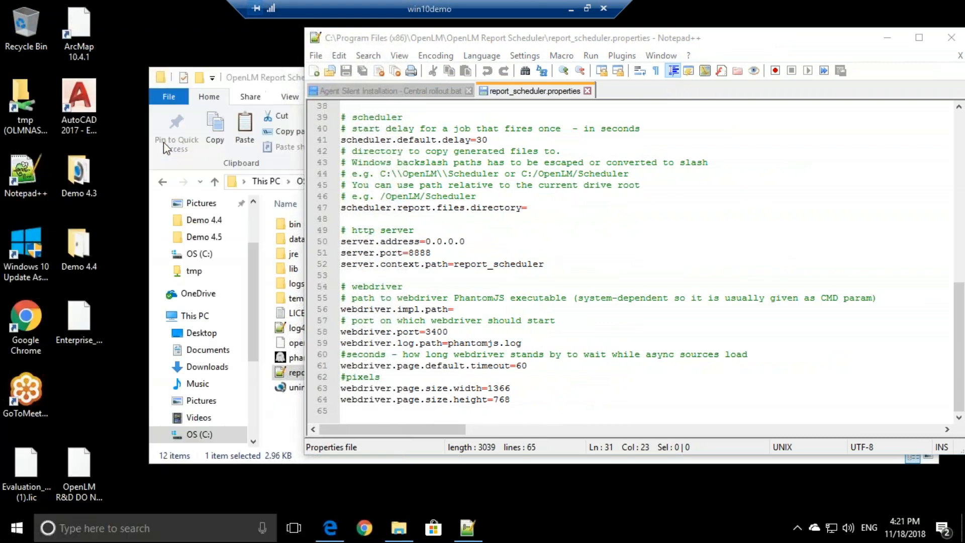
Step: Restart the OpenLM Report Scheduler service, close Services, and return to the OpenLM web interface
{"action": "left_click", "coordinate": [452, 252]}
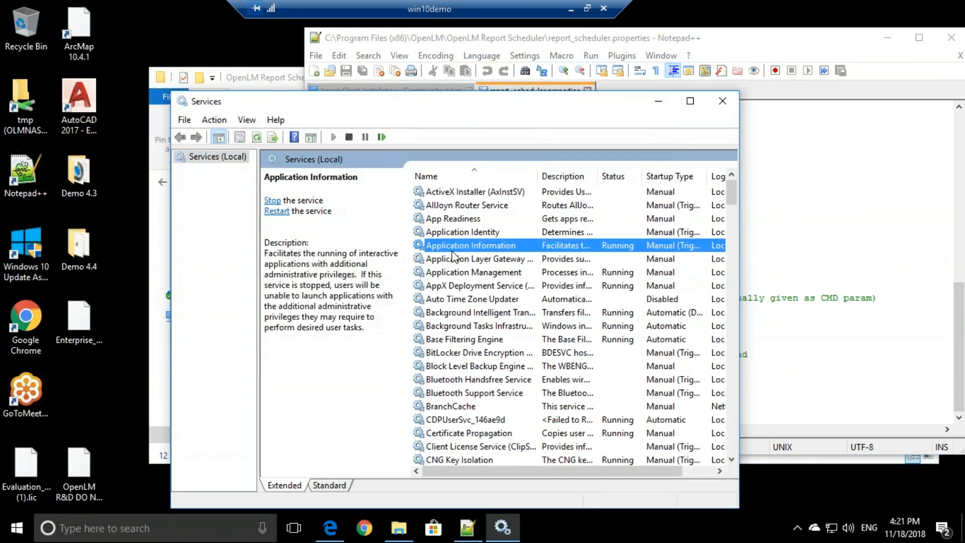
{"action": "type", "text": "op"}
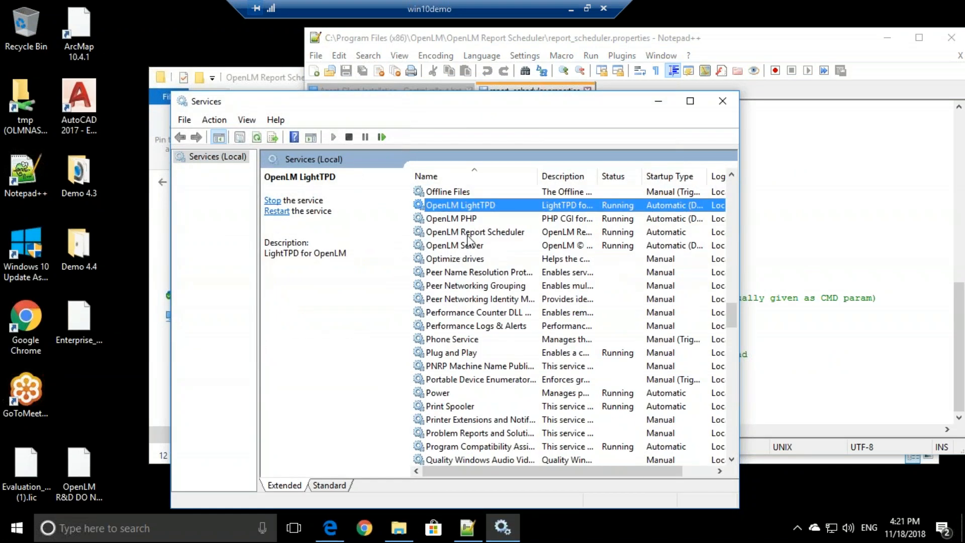
{"action": "left_click", "coordinate": [468, 236]}
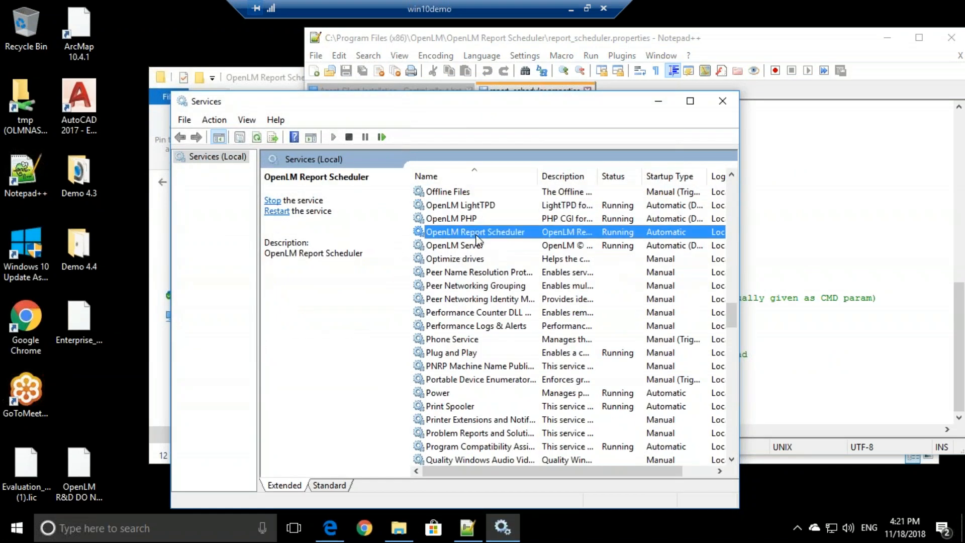
{"action": "left_click", "coordinate": [383, 138]}
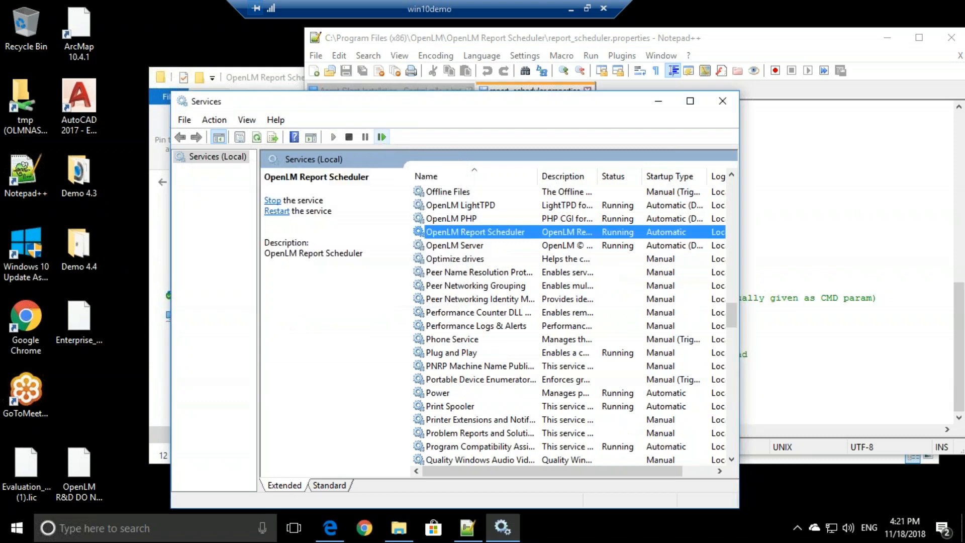
{"action": "left_click", "coordinate": [723, 102]}
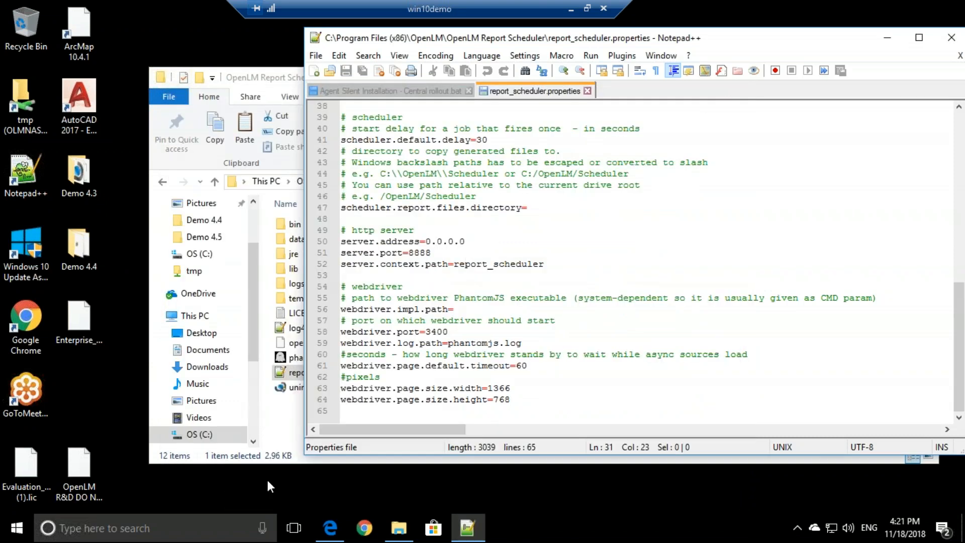
{"action": "left_click", "coordinate": [330, 526]}
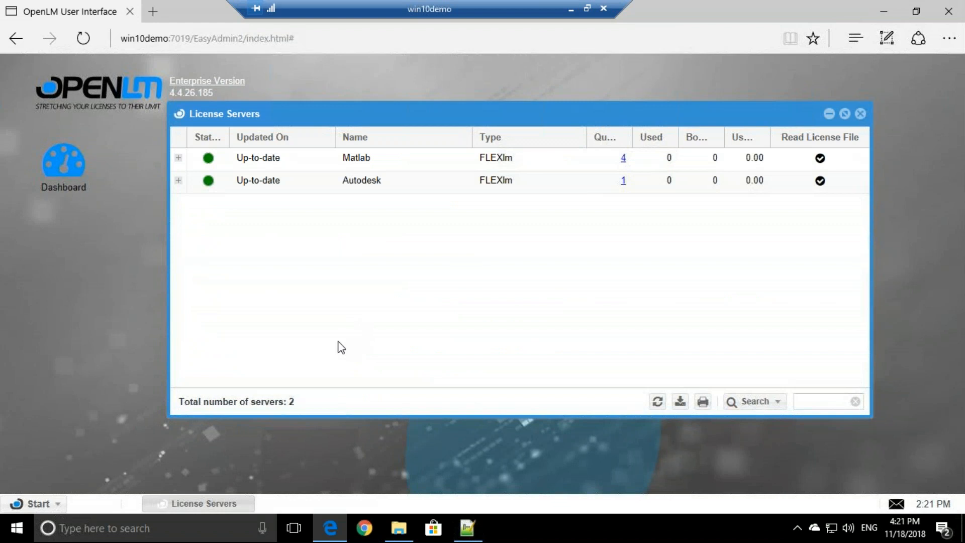
{"action": "left_click", "coordinate": [54, 506]}
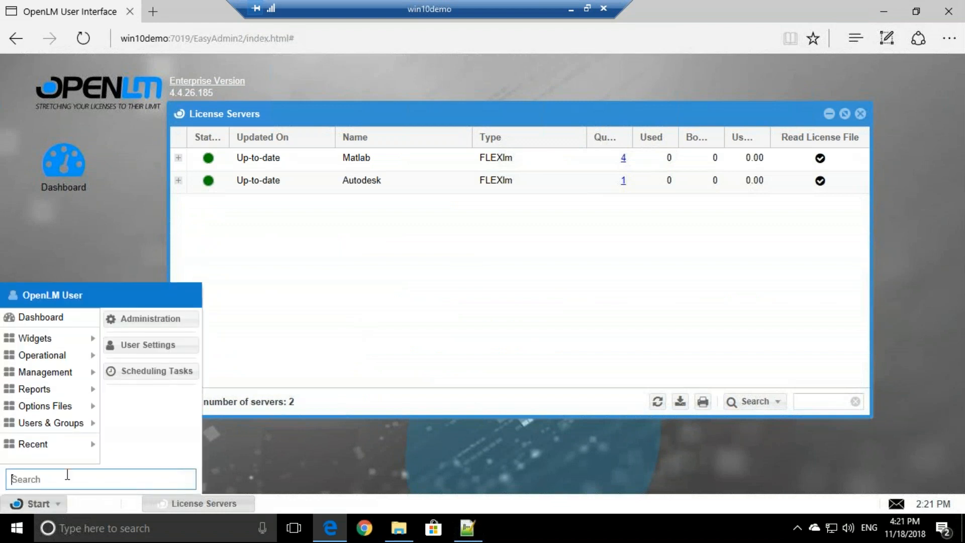
{"action": "left_click", "coordinate": [180, 319]}
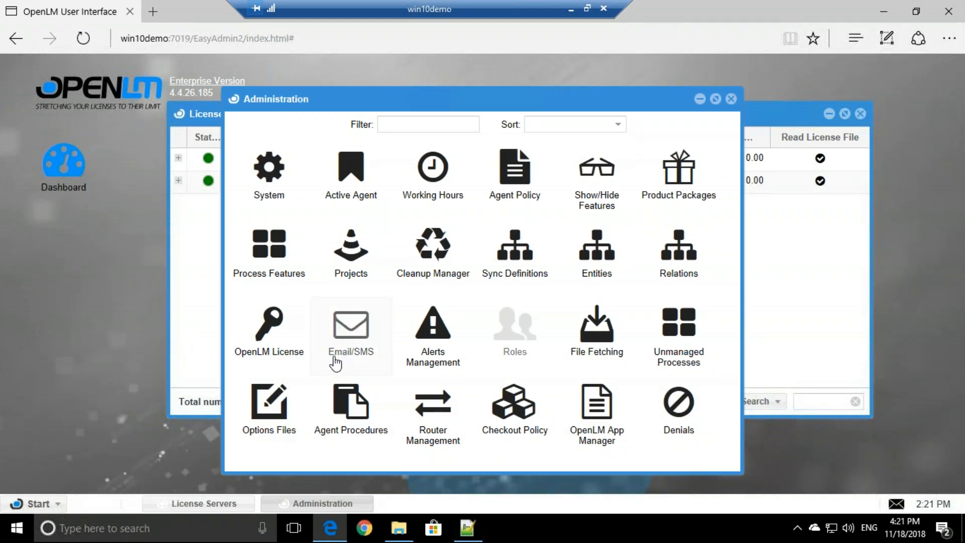
{"action": "left_click", "coordinate": [354, 346]}
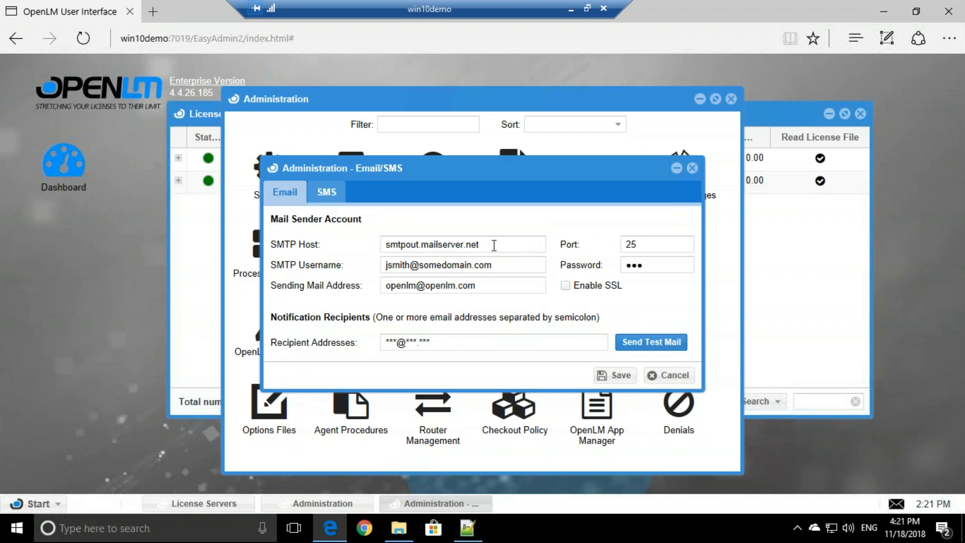
{"action": "left_click_drag", "start_coordinate": [479, 245], "coordinate": [383, 250]}
{"action": "left_click_drag", "start_coordinate": [504, 268], "coordinate": [383, 269]}
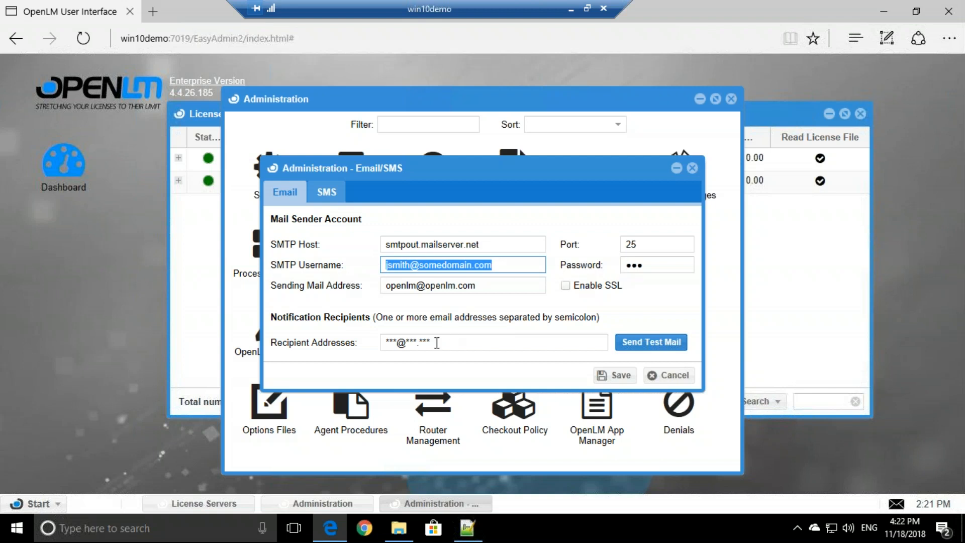
{"action": "left_click_drag", "start_coordinate": [440, 342], "coordinate": [374, 337]}
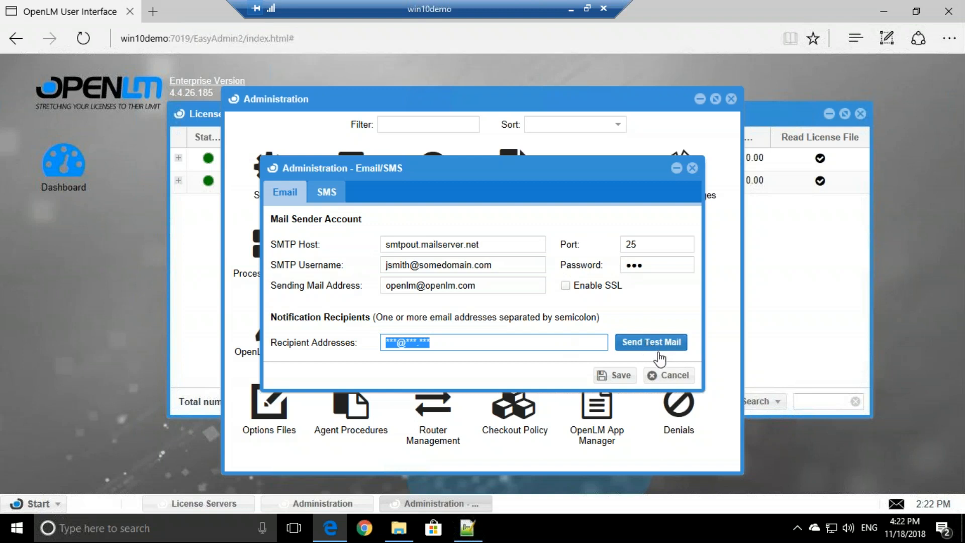
{"action": "left_click", "coordinate": [668, 374]}
Step: Close the Administration window and open the License Usage report from the OpenLM start menu
{"action": "left_click", "coordinate": [731, 100]}
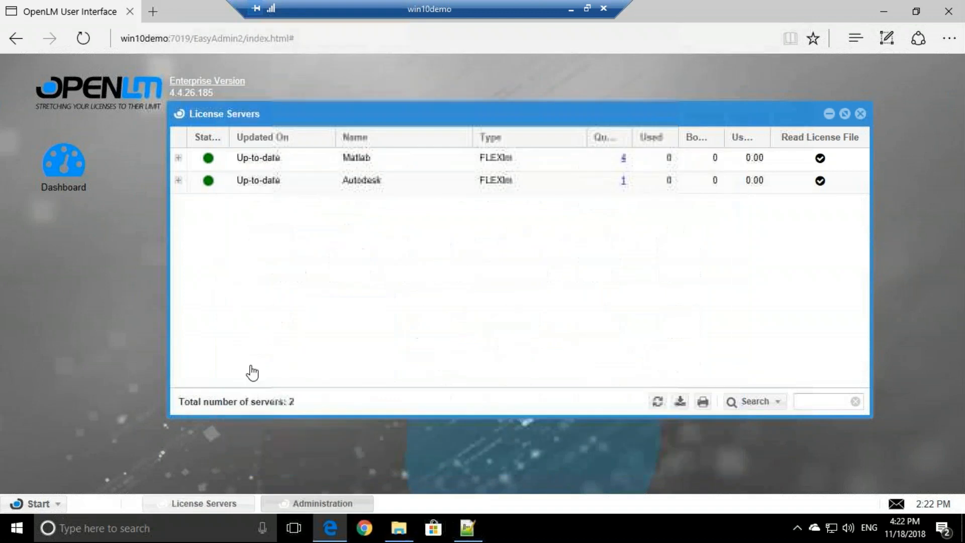
{"action": "left_click", "coordinate": [60, 504]}
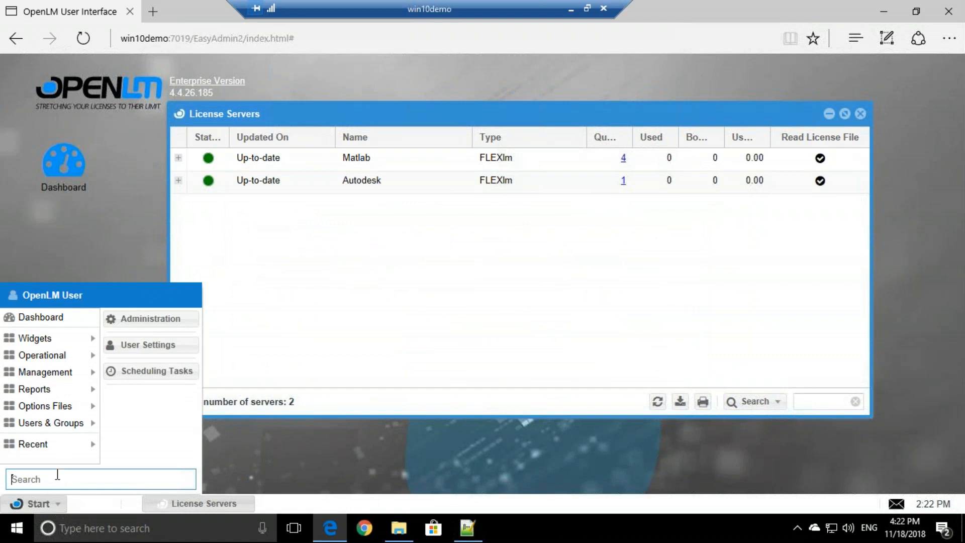
{"action": "mouse_move", "coordinate": [56, 391]}
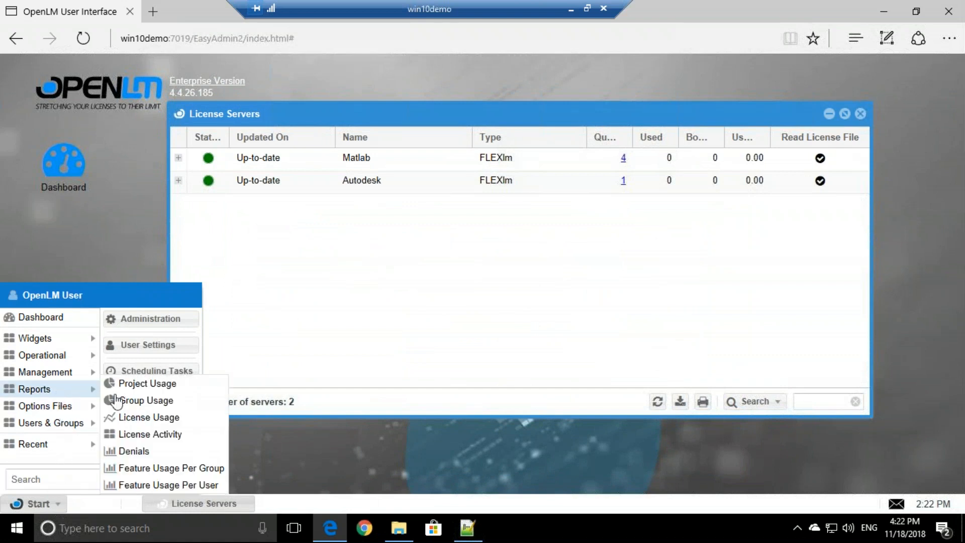
{"action": "left_click", "coordinate": [145, 421]}
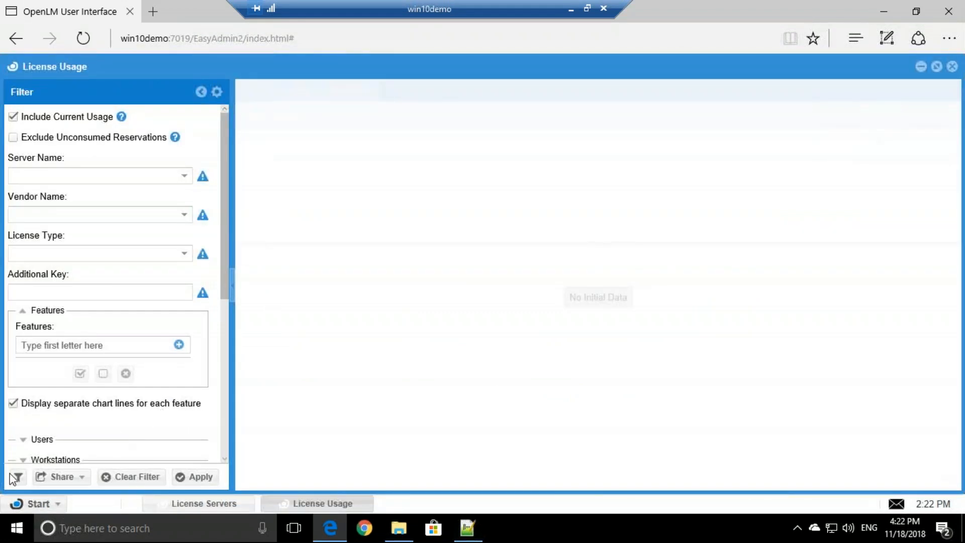
Step: Filter the License Usage report to the Autodesk server and the 85811IDSS_F feature
{"action": "left_click", "coordinate": [15, 476]}
{"action": "left_click", "coordinate": [592, 296]}
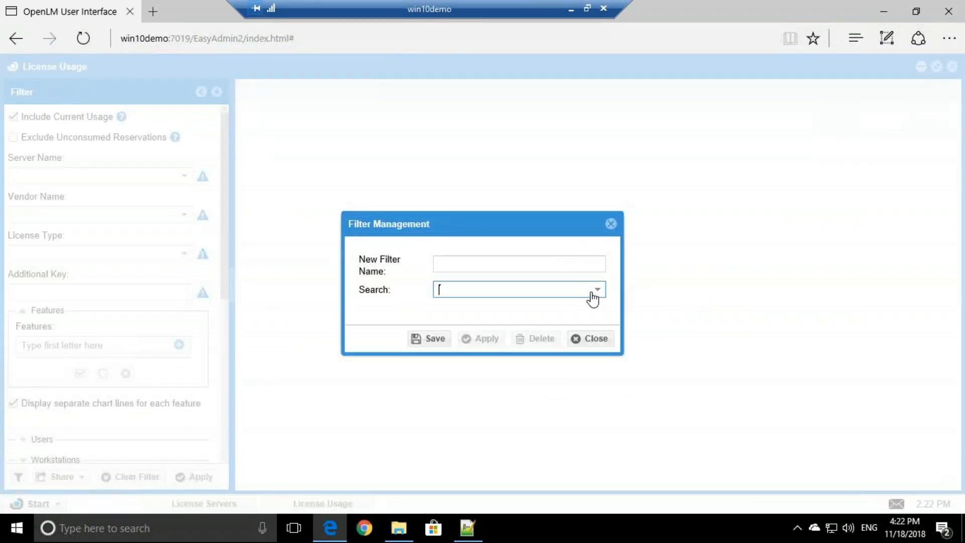
{"action": "left_click", "coordinate": [583, 338]}
{"action": "left_click", "coordinate": [188, 176]}
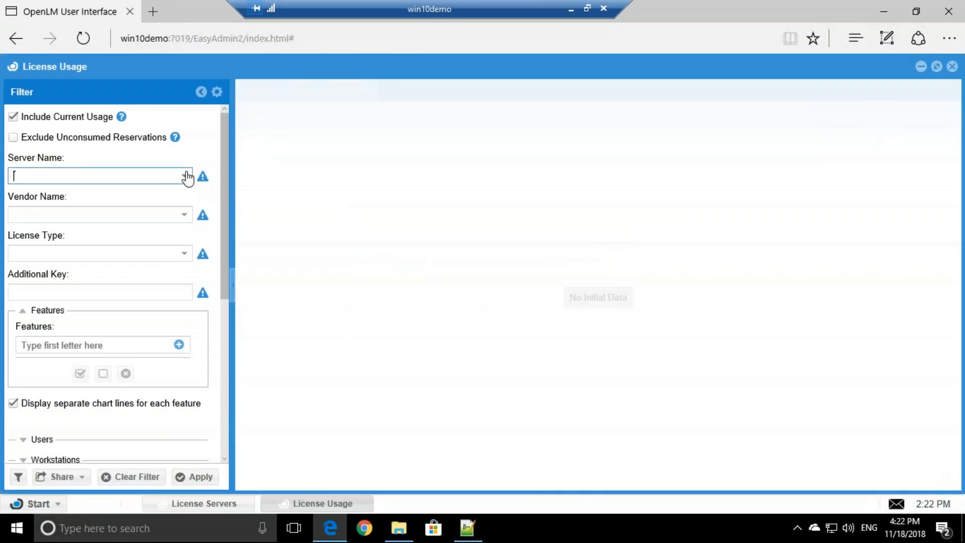
{"action": "left_click", "coordinate": [57, 193]}
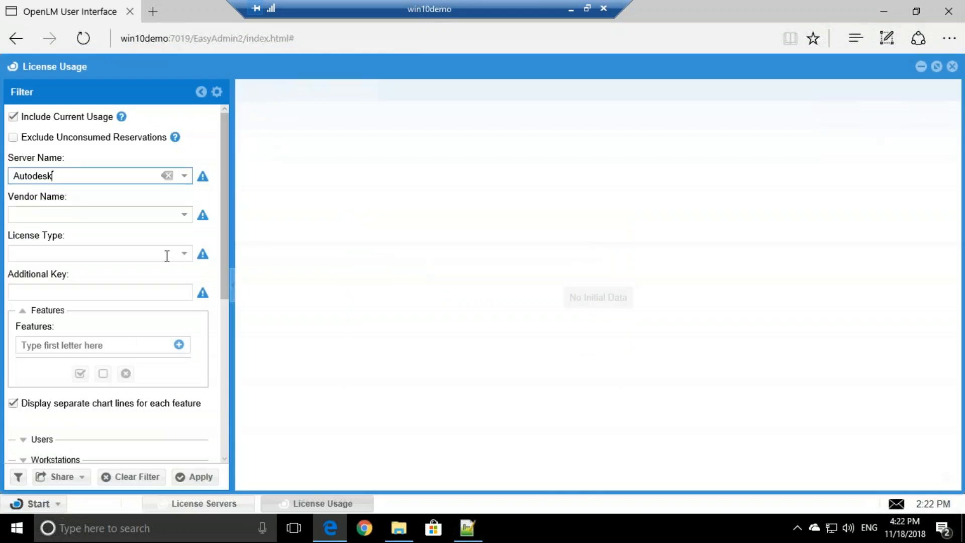
{"action": "left_click", "coordinate": [179, 345]}
{"action": "double_click", "coordinate": [253, 201]}
{"action": "left_click", "coordinate": [194, 476]}
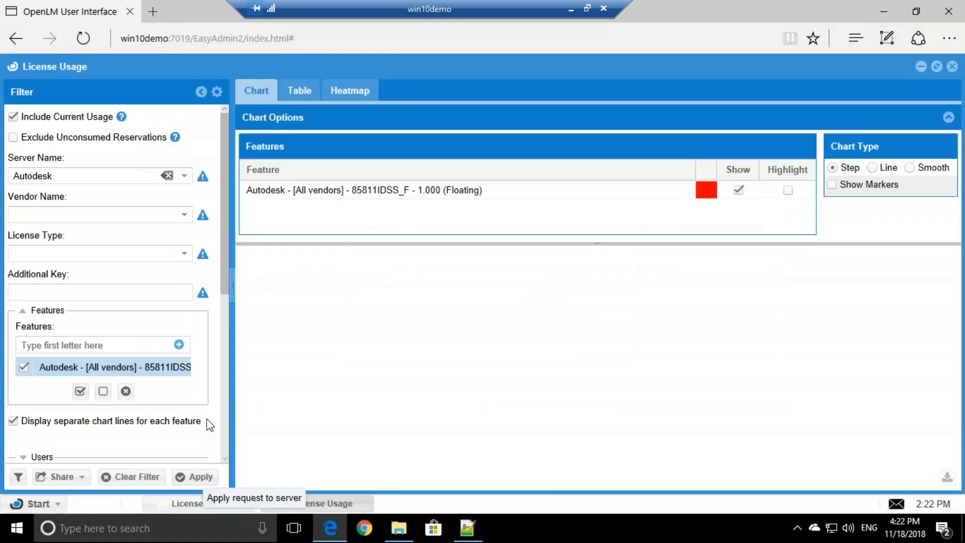
Step: Change the chart's date range to Yesterday and apply it
{"action": "scroll", "coordinate": [201, 352], "scroll_direction": "down", "scroll_amount": 5}
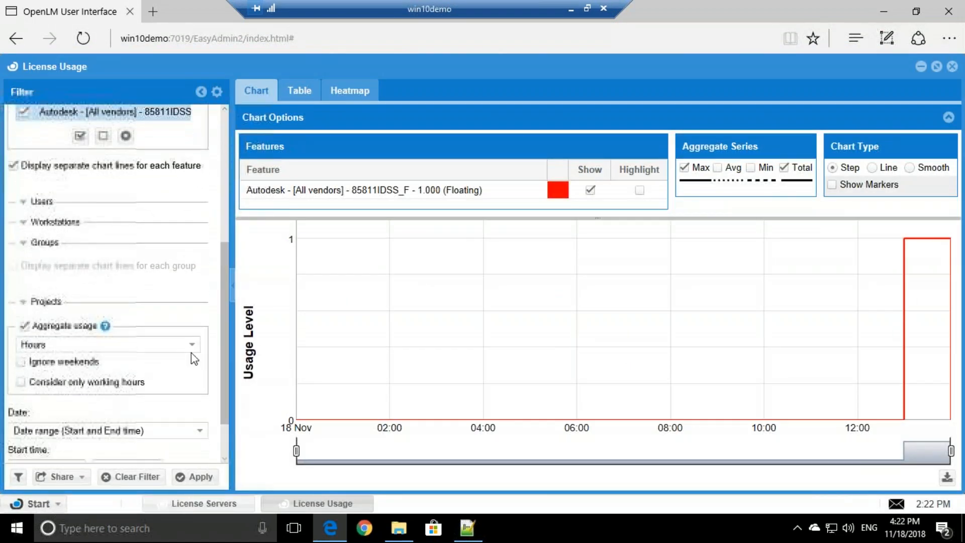
{"action": "left_click", "coordinate": [196, 431]}
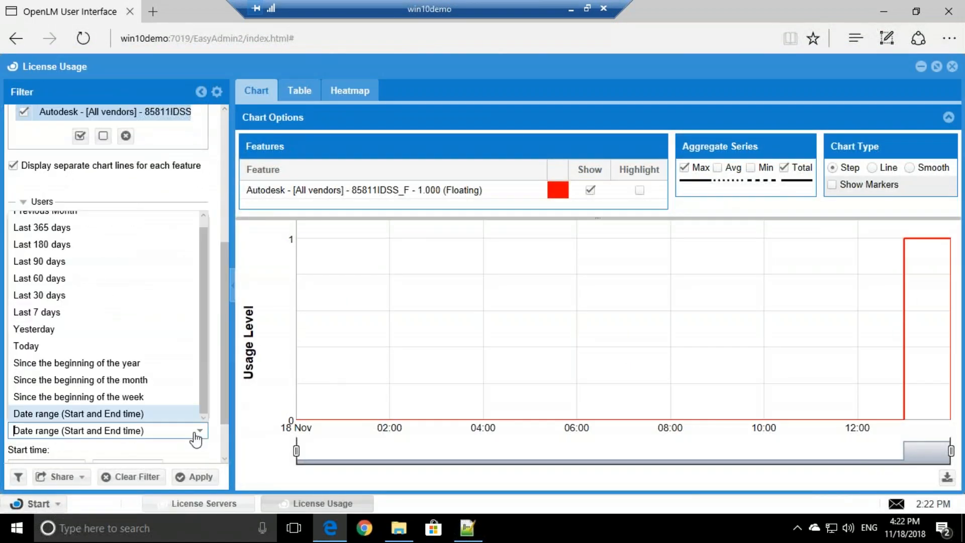
{"action": "left_click", "coordinate": [65, 331]}
{"action": "left_click", "coordinate": [184, 476]}
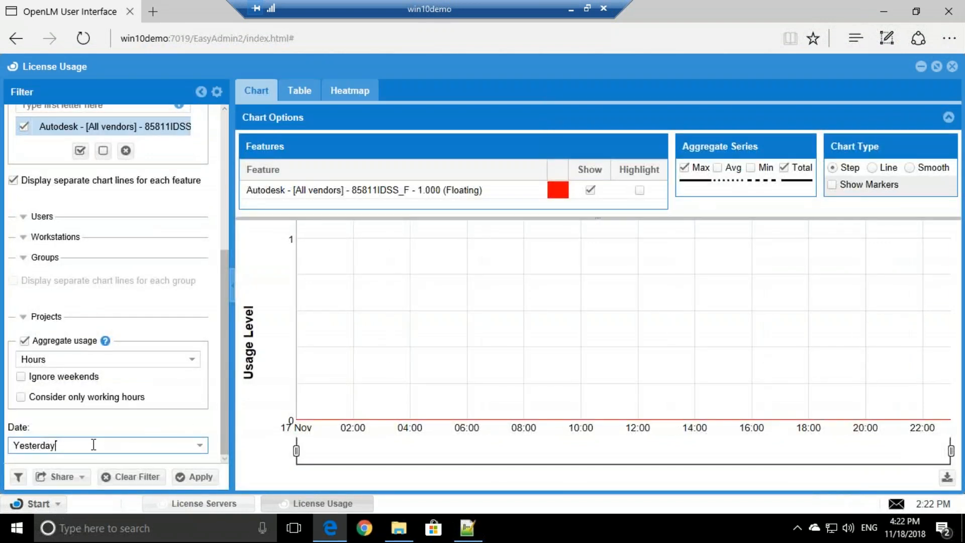
{"action": "left_click", "coordinate": [81, 477]}
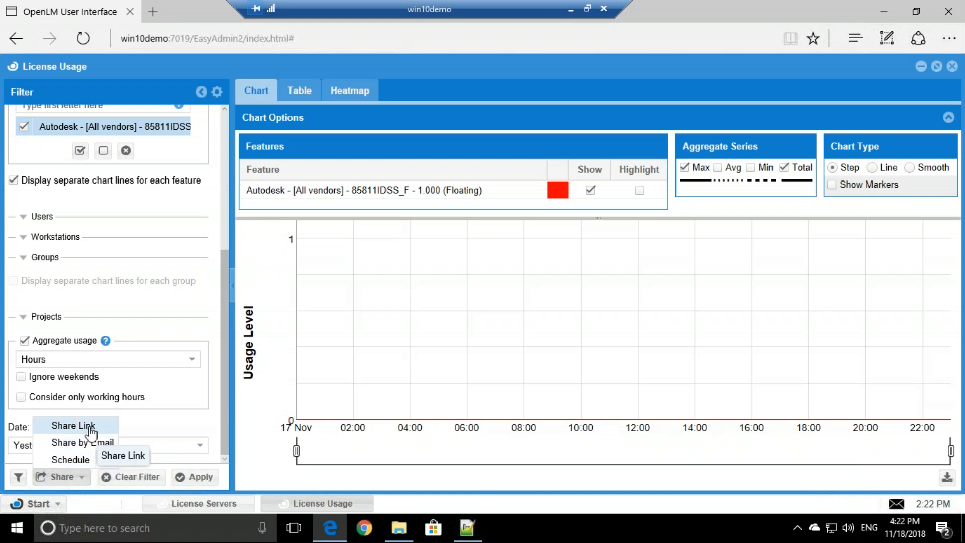
Step: Schedule the report as a new job named 'test'
{"action": "left_click", "coordinate": [96, 461]}
{"action": "left_click", "coordinate": [293, 147]}
{"action": "type", "text": "test"}
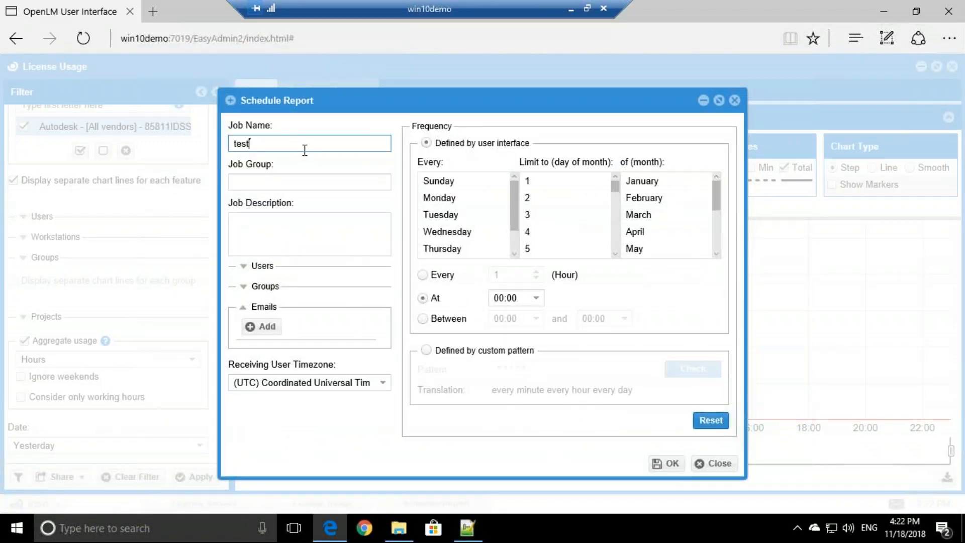
Step: Add the suggested user to the job and save the user's e-mail address
{"action": "left_click", "coordinate": [262, 265]}
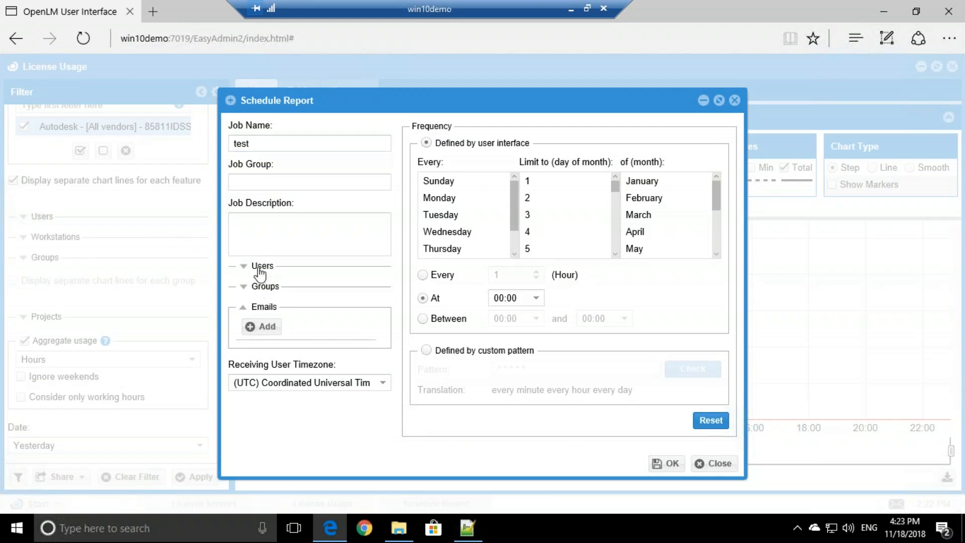
{"action": "left_click", "coordinate": [296, 298]}
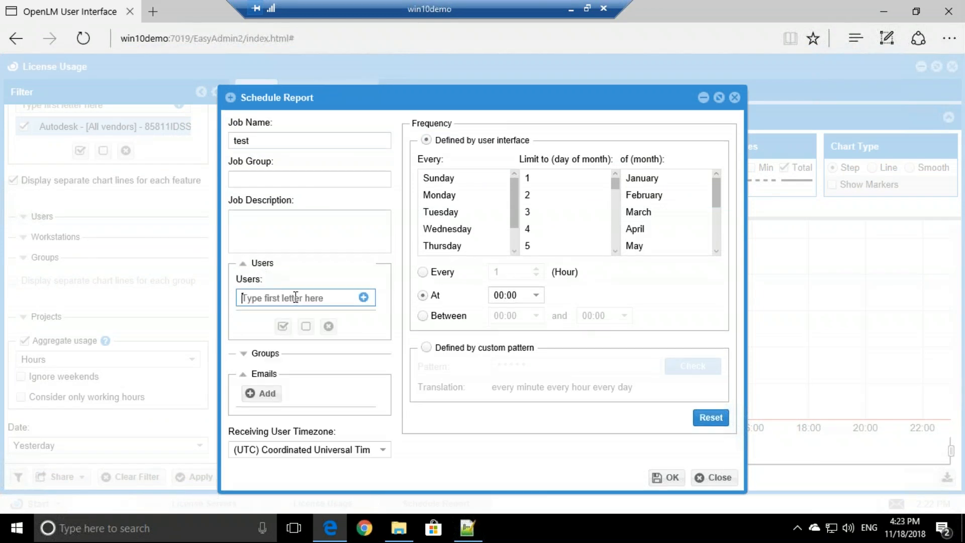
{"action": "type", "text": "re"}
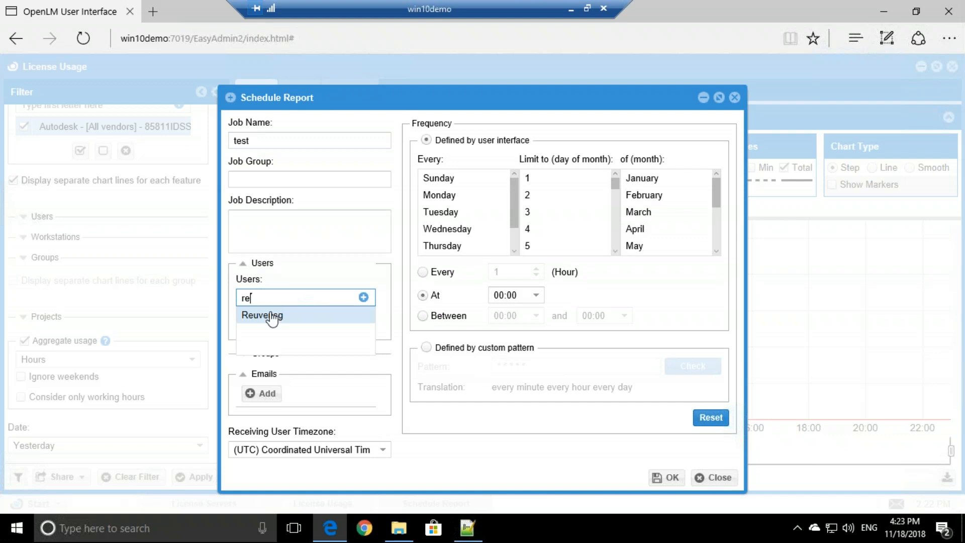
{"action": "left_click", "coordinate": [270, 316]}
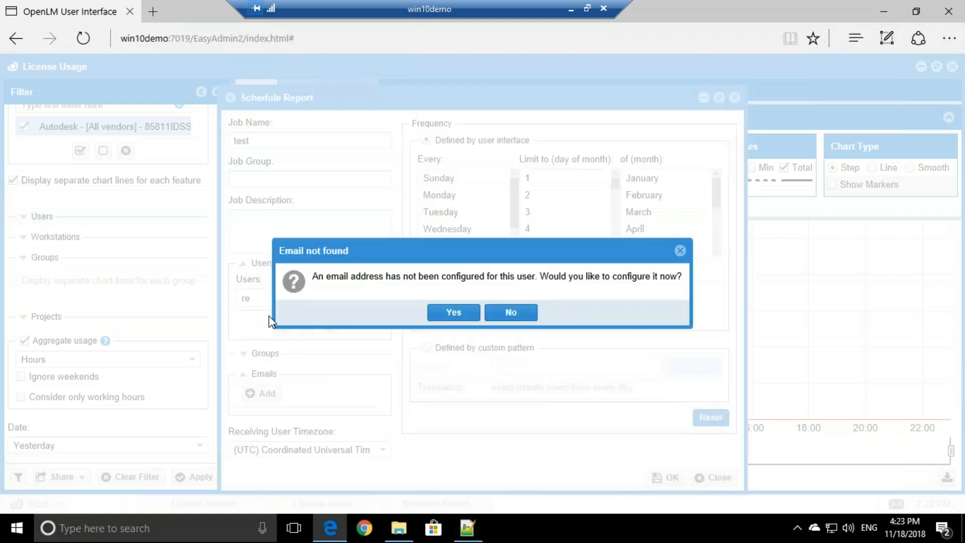
{"action": "left_click", "coordinate": [454, 313]}
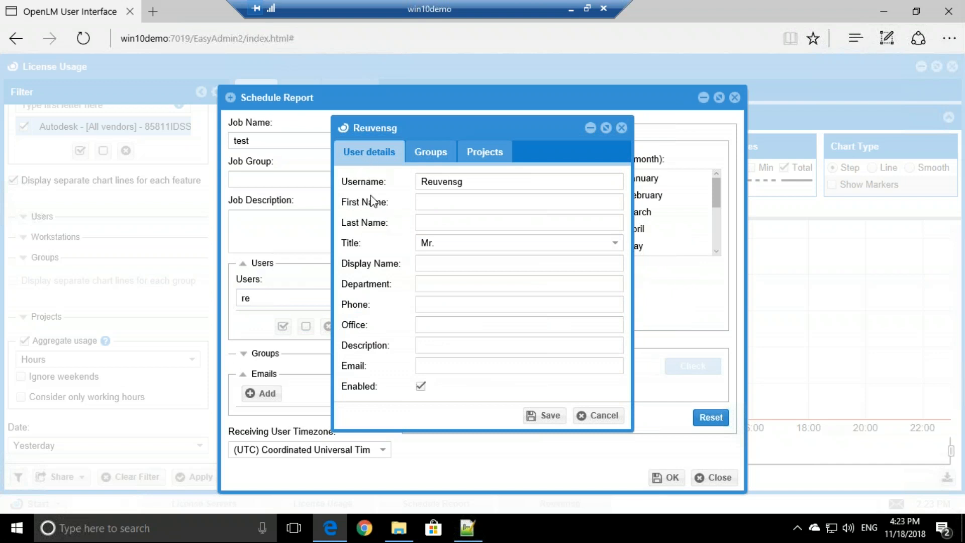
{"action": "left_click", "coordinate": [427, 364]}
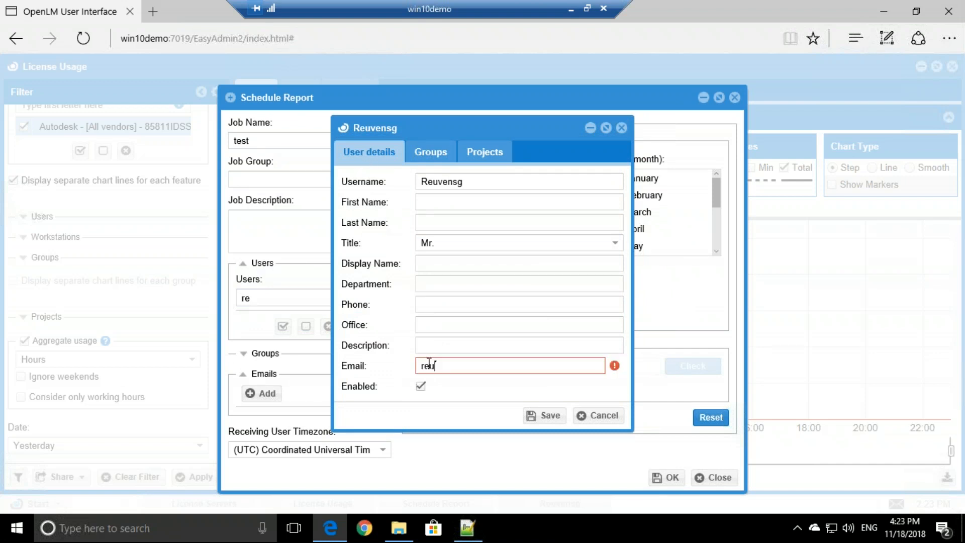
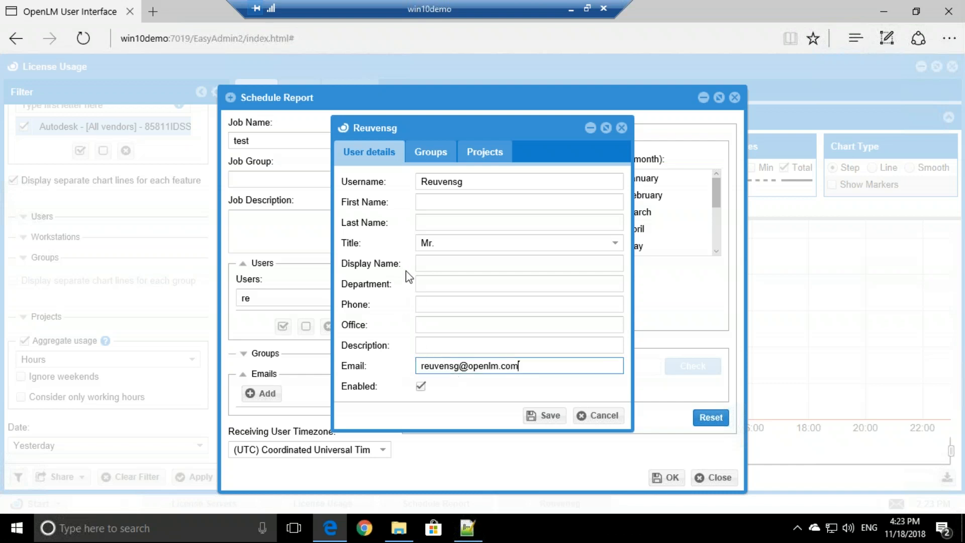
{"action": "left_click", "coordinate": [533, 414]}
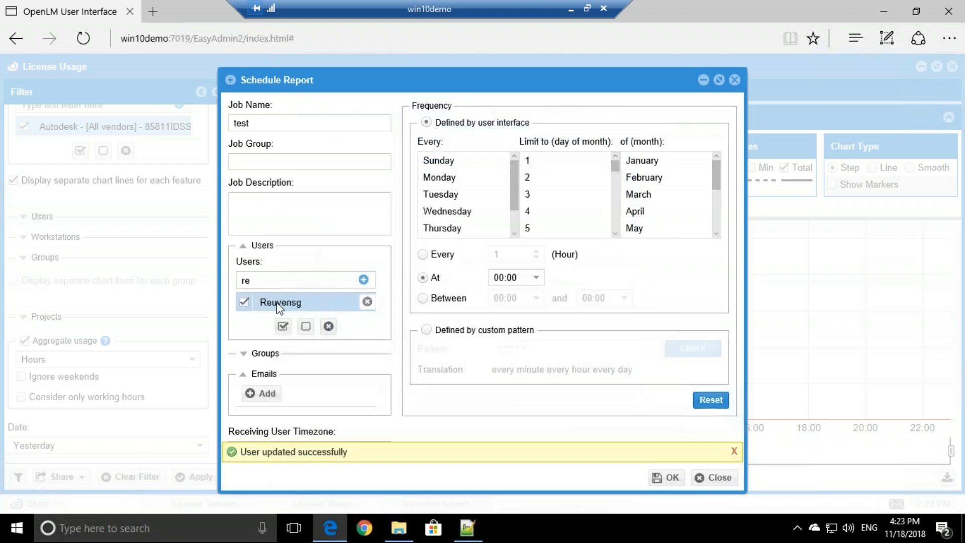
Step: Remove the user from the job and add the user's e-mail address as an Emails recipient
{"action": "left_click", "coordinate": [367, 302]}
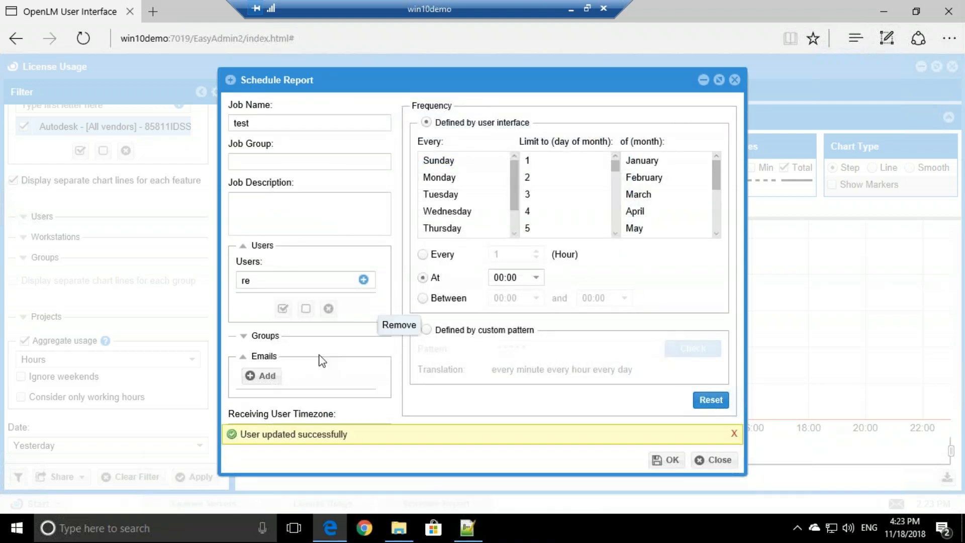
{"action": "left_click", "coordinate": [263, 377]}
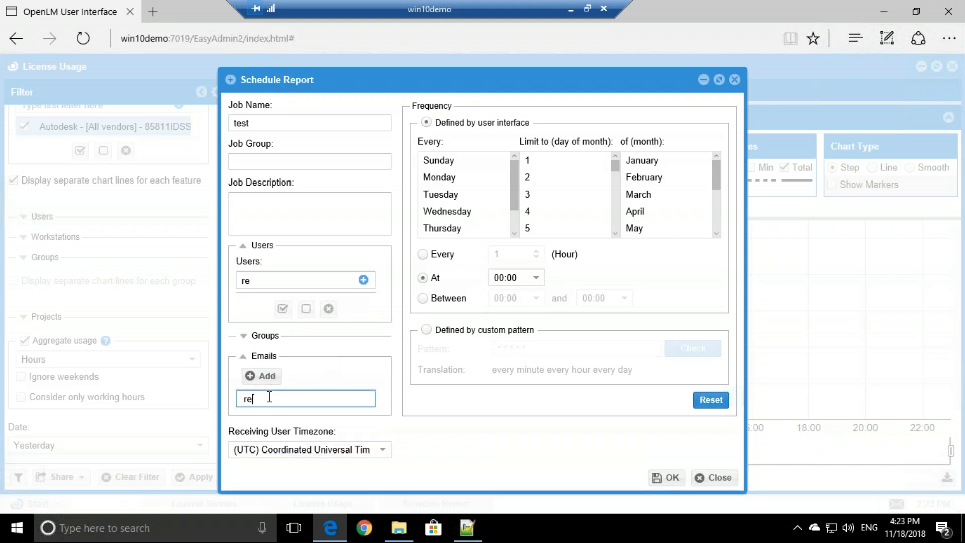
Step: Set the job to run only on Monday
{"action": "left_click", "coordinate": [462, 178]}
{"action": "scroll", "coordinate": [455, 176], "scroll_direction": "down", "scroll_amount": 1}
{"action": "scroll", "coordinate": [446, 170], "scroll_direction": "up", "scroll_amount": 1}
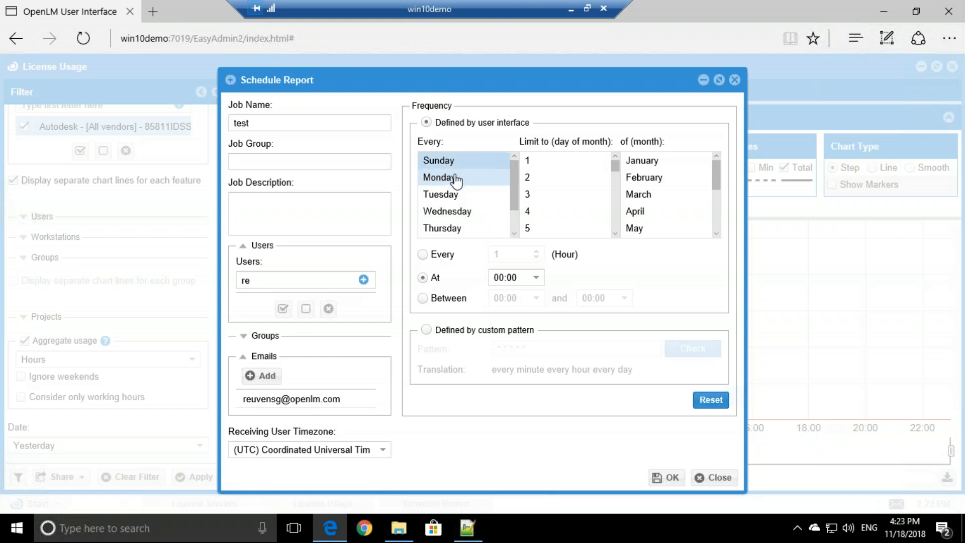
{"action": "left_click", "coordinate": [455, 161], "text": "ctrl"}
{"action": "left_click", "coordinate": [455, 194], "text": "ctrl"}
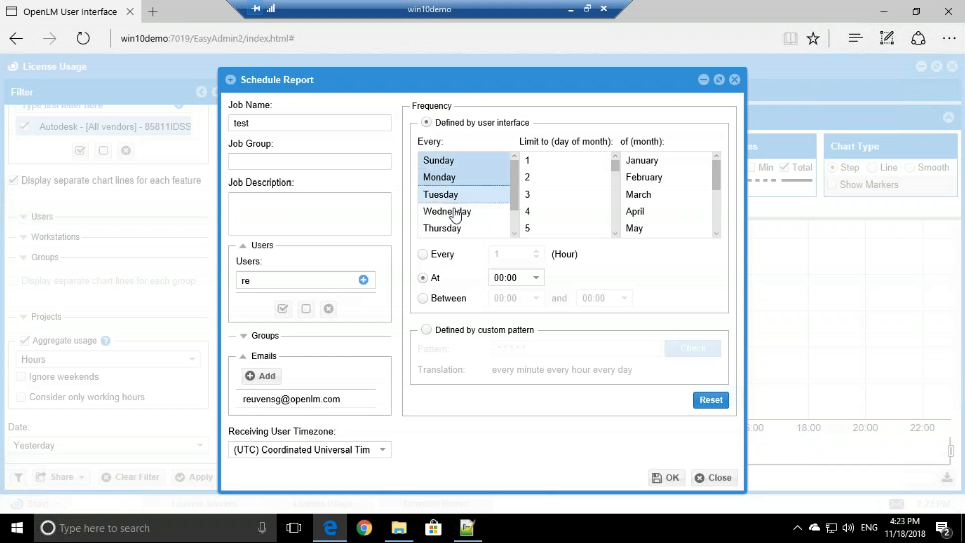
{"action": "left_click", "coordinate": [452, 211], "text": "ctrl"}
{"action": "left_click", "coordinate": [447, 177]}
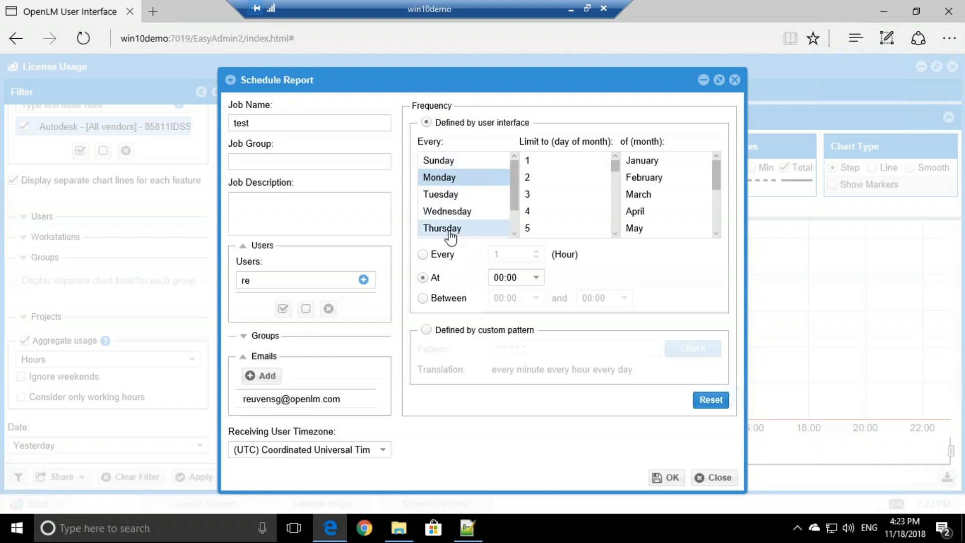
Step: Set the run time to 01:00 and save the scheduled job
{"action": "left_click_drag", "start_coordinate": [521, 277], "coordinate": [490, 277]}
{"action": "left_click", "coordinate": [504, 277]}
{"action": "type", "text": "1"}
{"action": "left_click", "coordinate": [424, 255]}
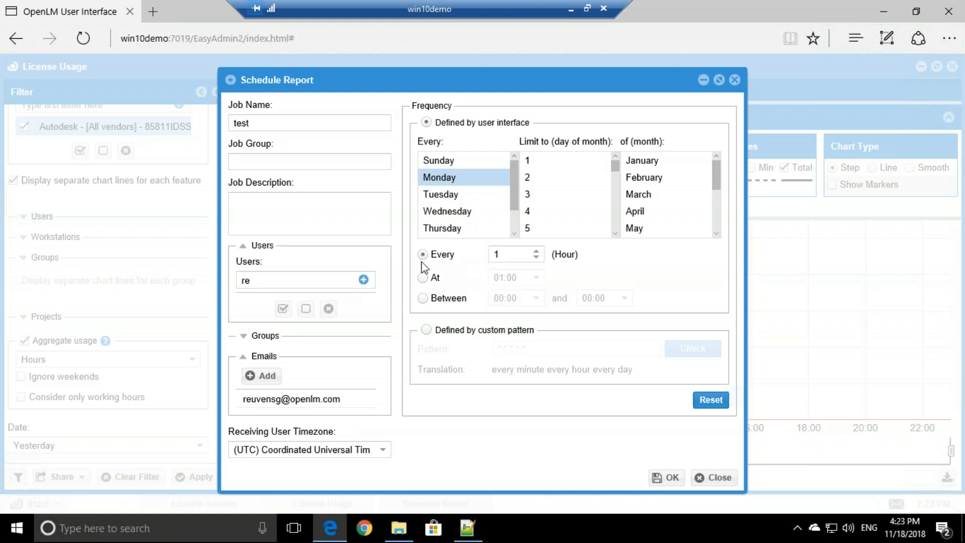
{"action": "left_click", "coordinate": [425, 277]}
{"action": "left_click", "coordinate": [668, 480]}
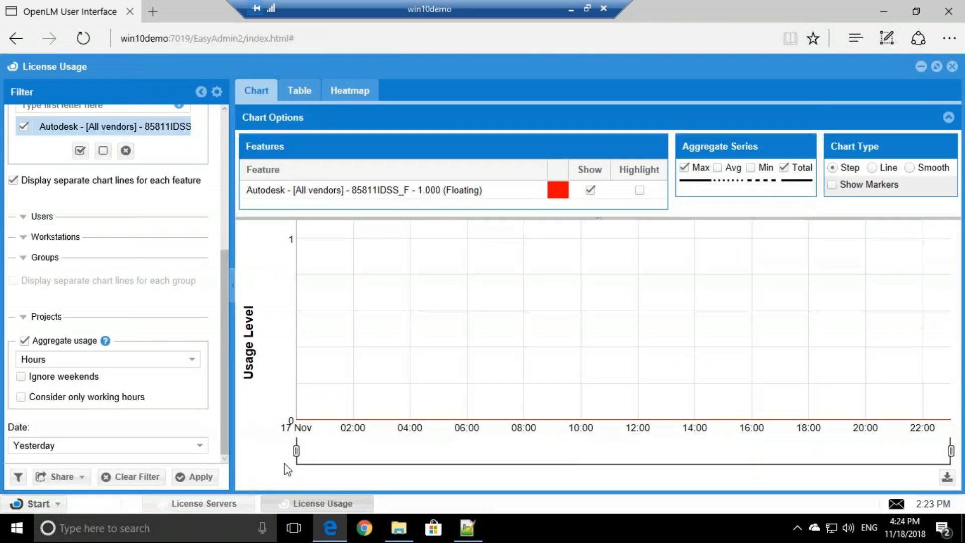
Step: Open Scheduling Tasks, select the 'test' job and scroll right to see its Next Run
{"action": "left_click", "coordinate": [37, 505]}
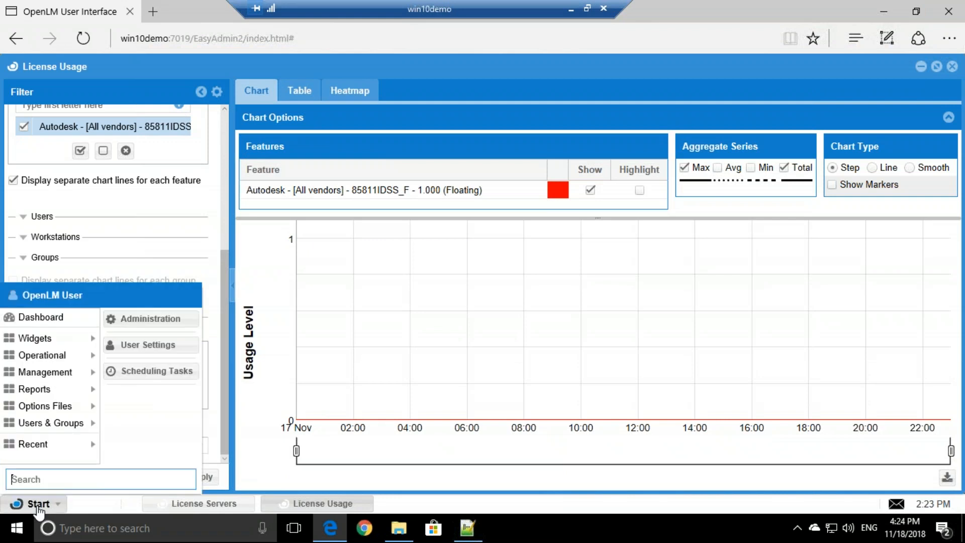
{"action": "left_click", "coordinate": [145, 372]}
{"action": "left_click", "coordinate": [368, 182]}
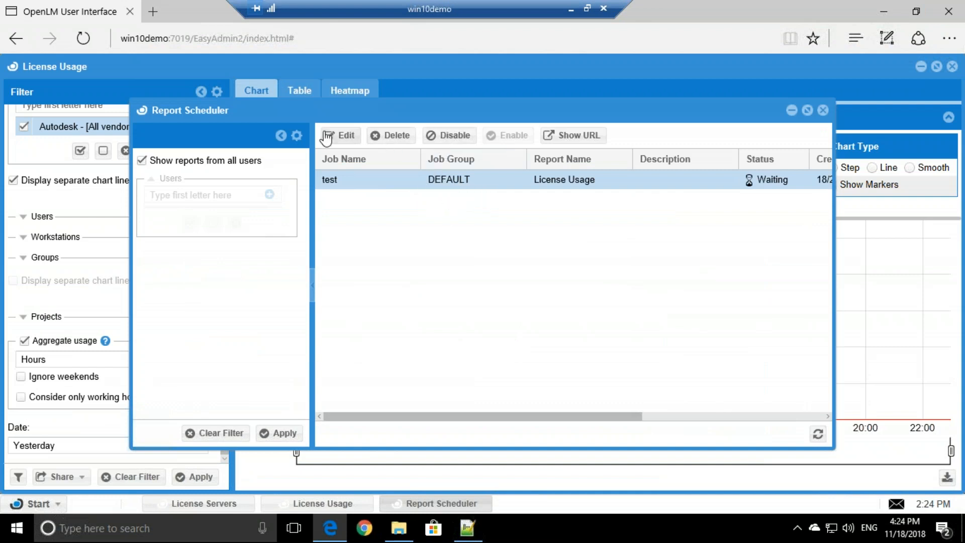
{"action": "left_click_drag", "start_coordinate": [454, 414], "coordinate": [653, 400]}
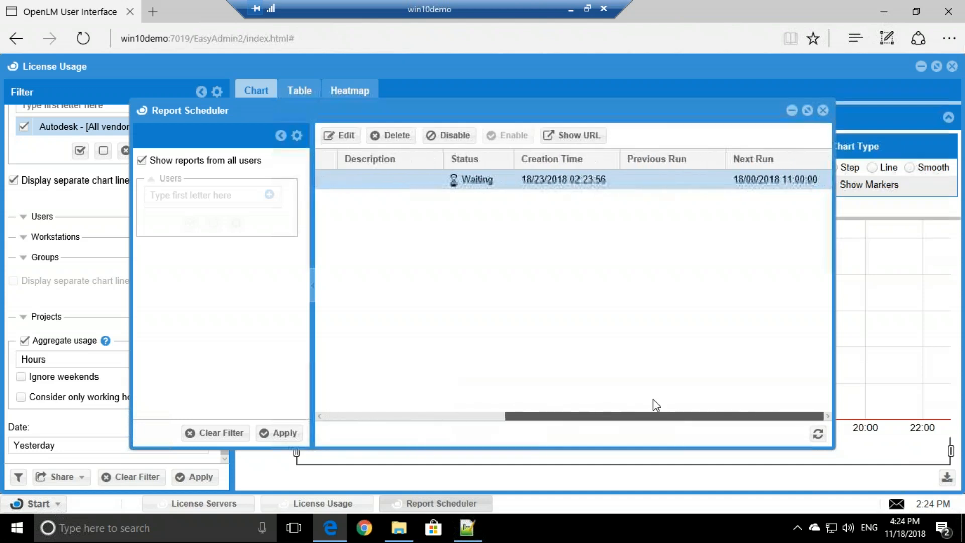